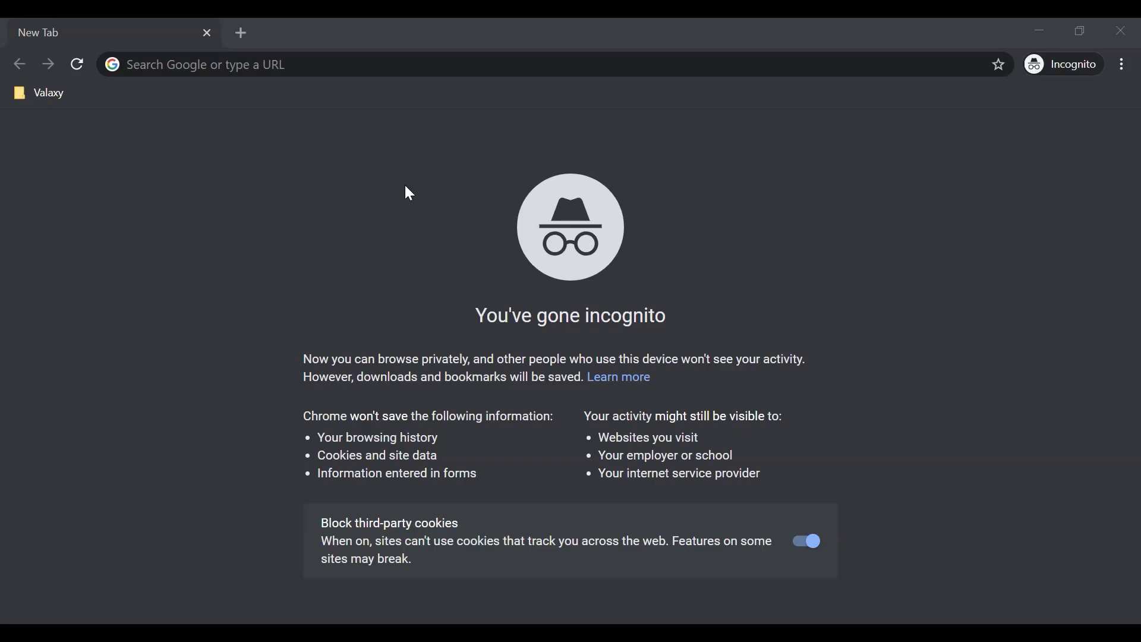
Search the web for "java jdk download" and go through Oracle's Java SE Downloads page to the Java SE 15 JDK Download page.
left_click(387, 58)
type("ja")
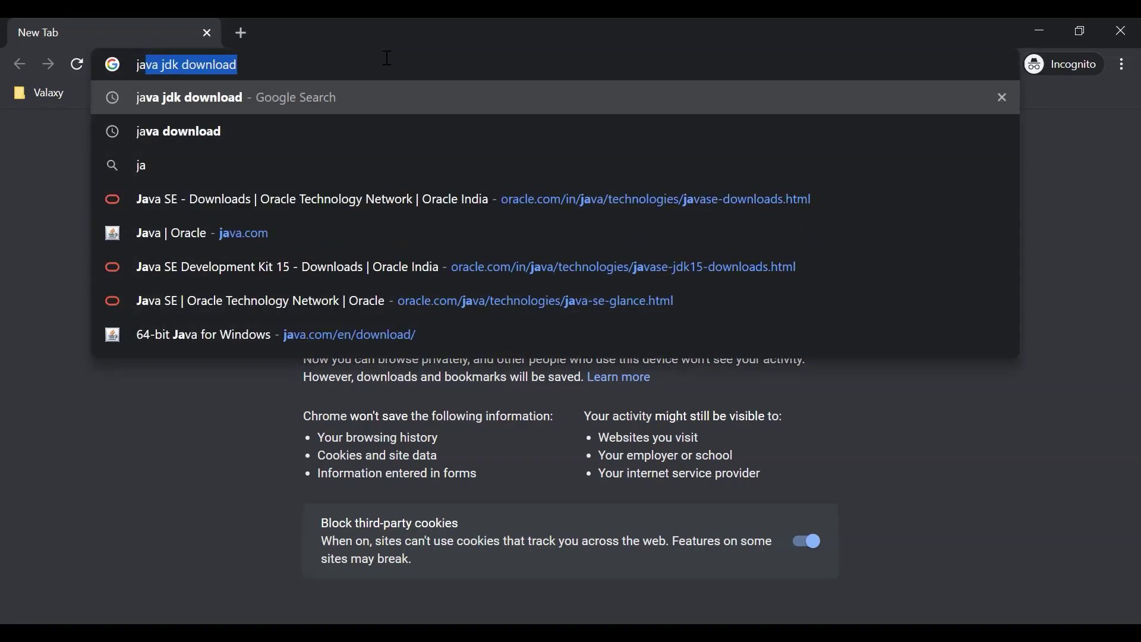
key("Return")
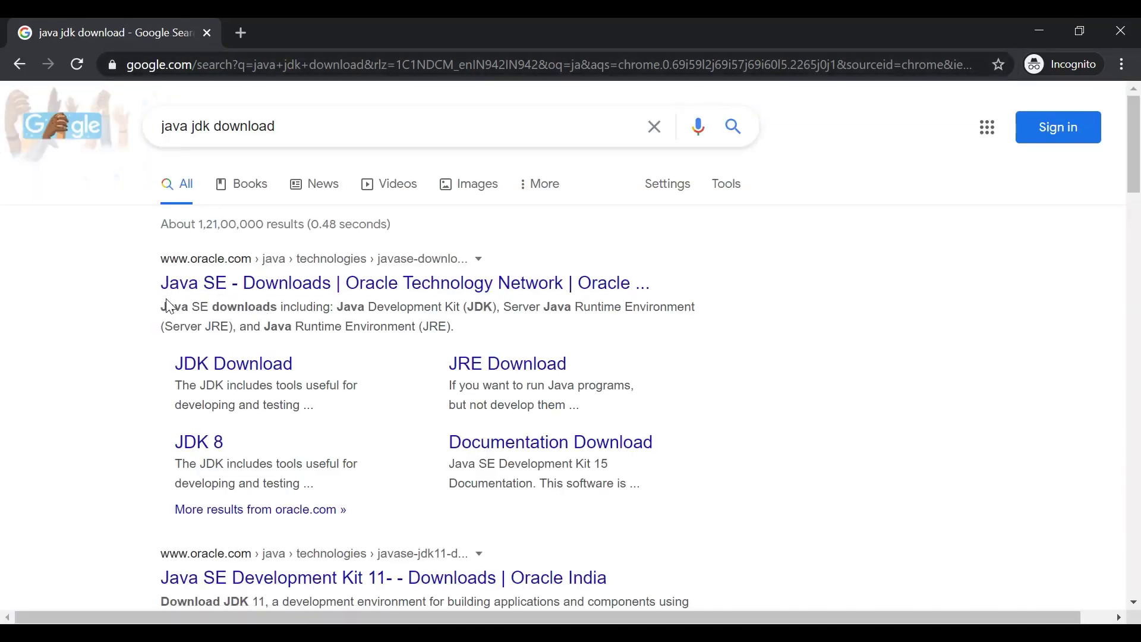
left_click(312, 294)
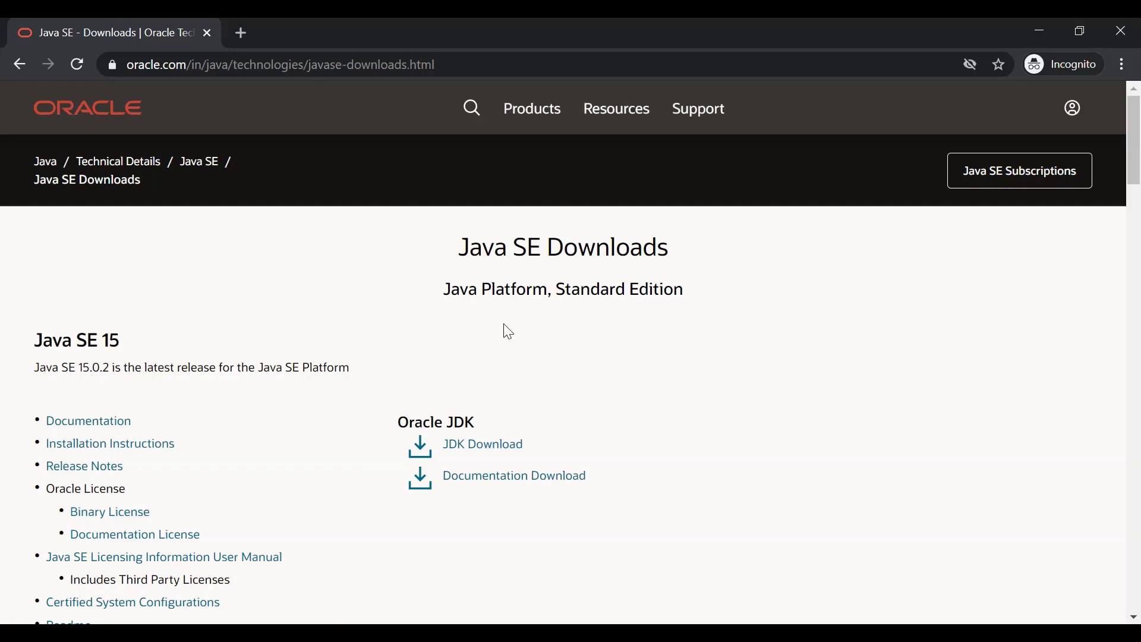
scroll(690, 354, "down", 1)
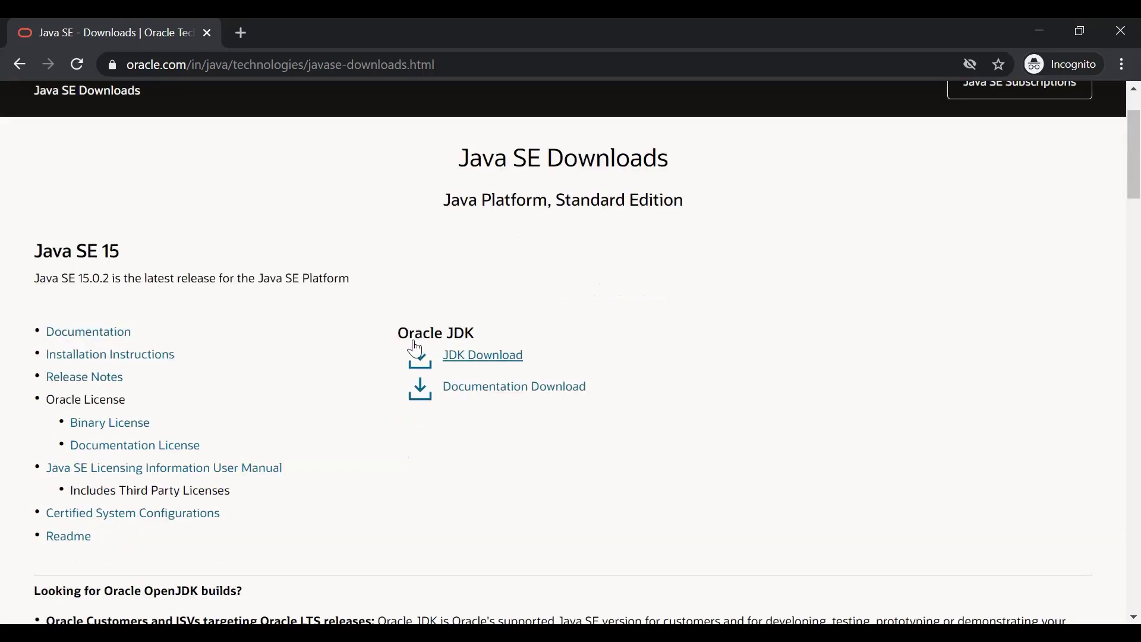
left_click(483, 362)
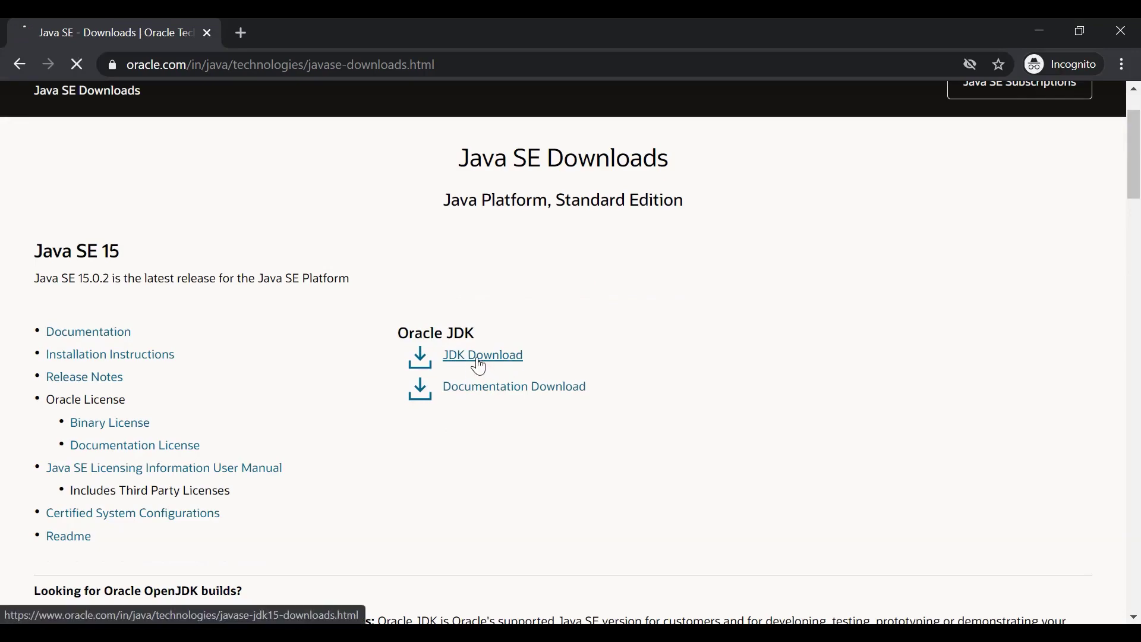
Accept the Oracle license agreement and download the Windows x64 Installer, jdk-15.0.2_windows-x64_bin.exe.
scroll(652, 333, "down", 10)
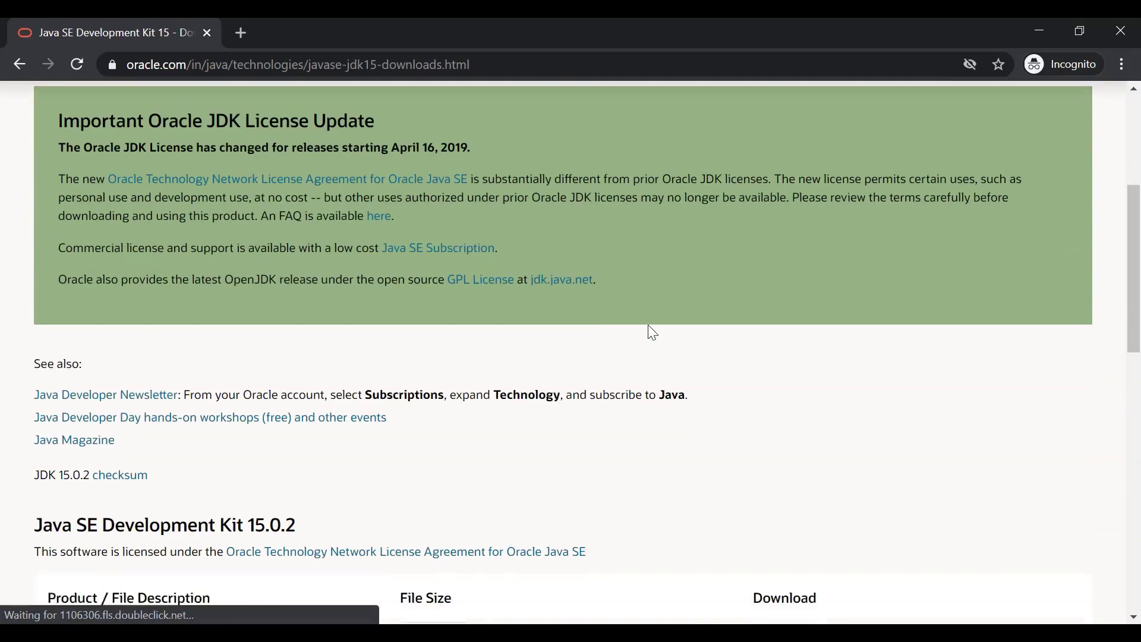
scroll(652, 333, "down", 1)
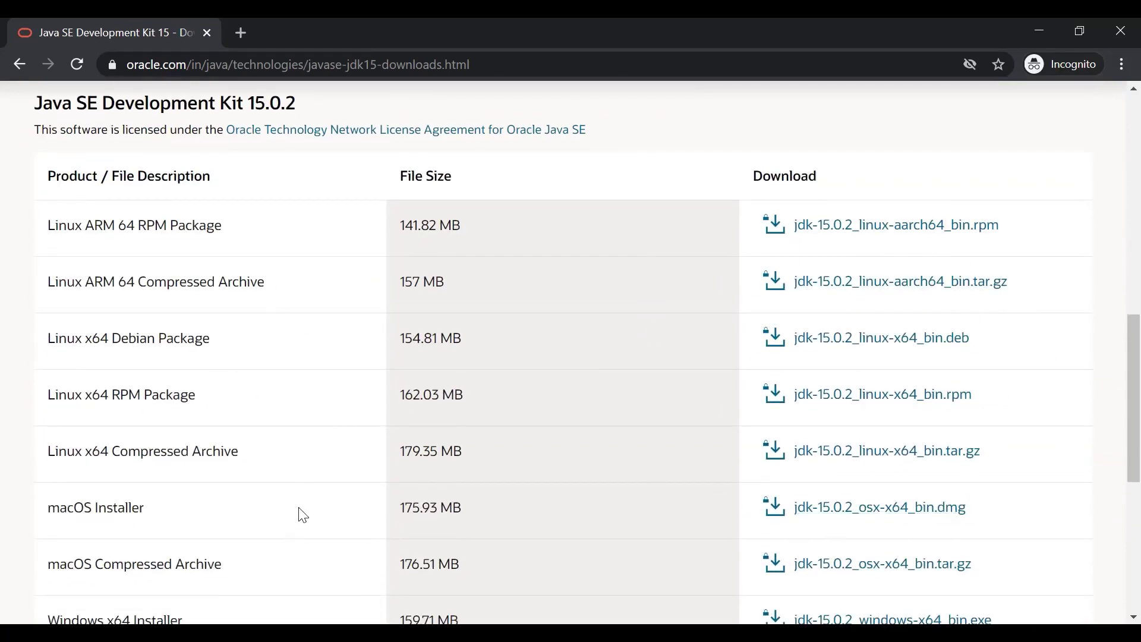
scroll(268, 499, "down", 3)
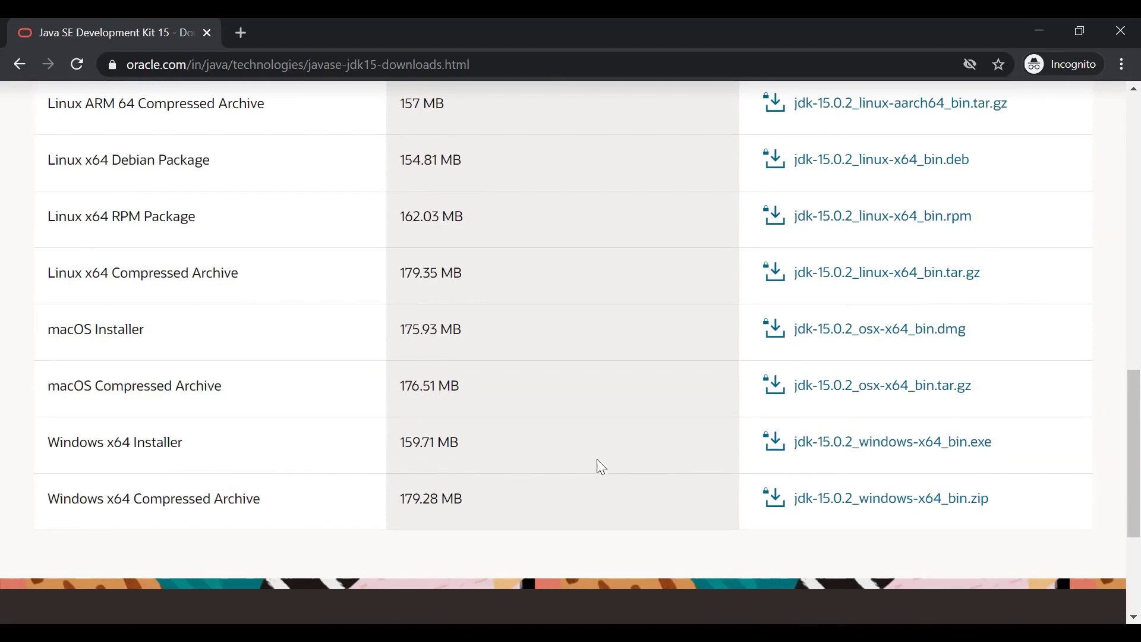
left_click(890, 454)
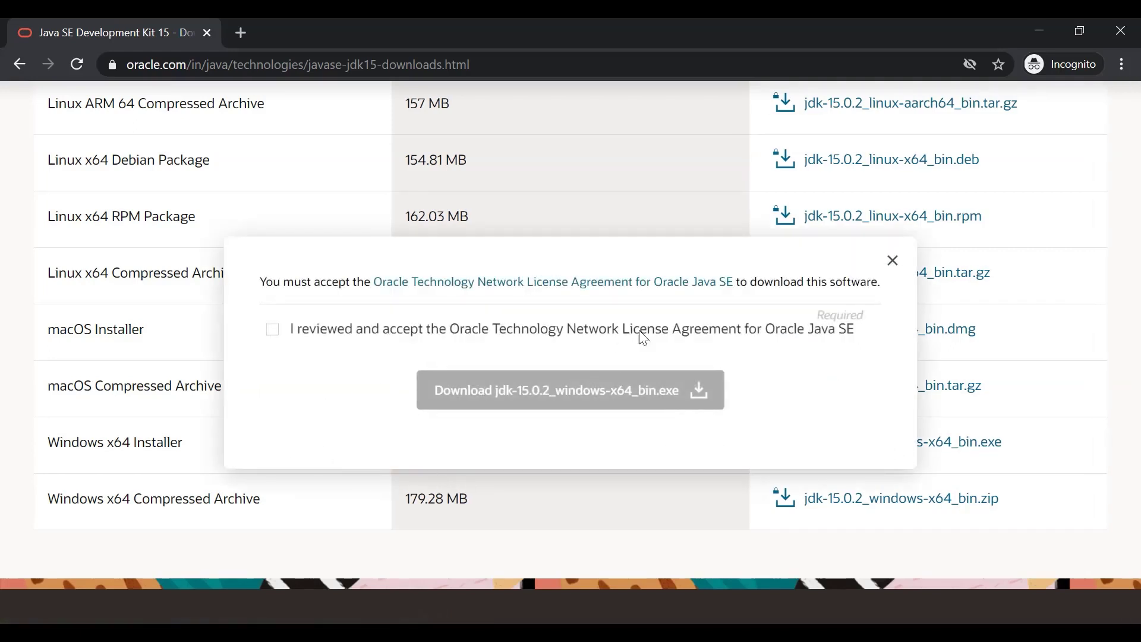
left_click(274, 330)
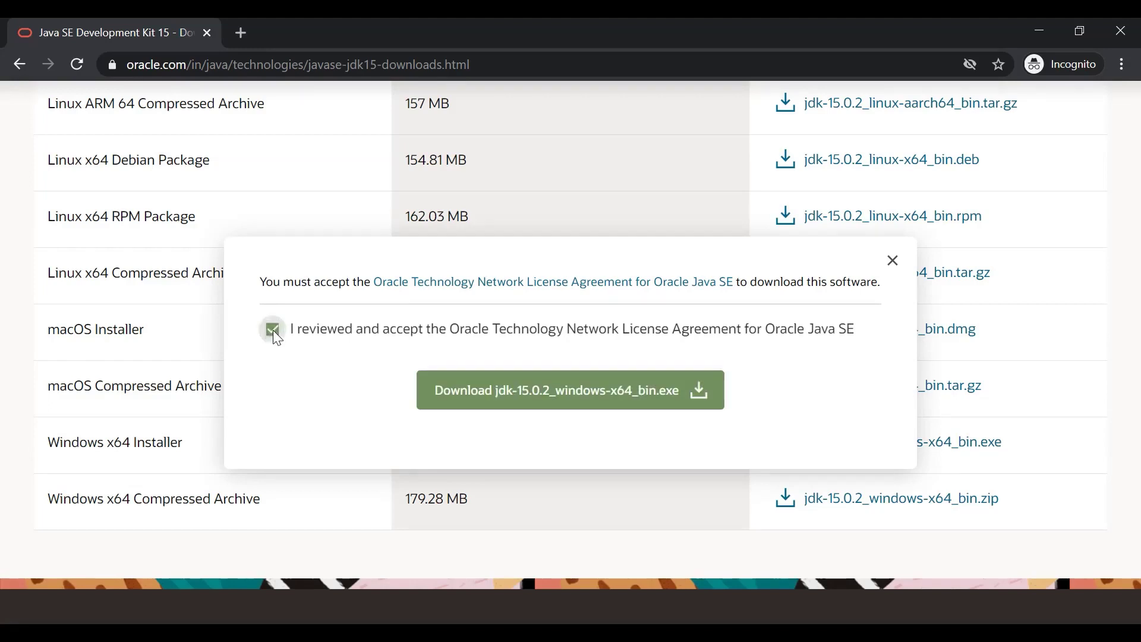
left_click(585, 407)
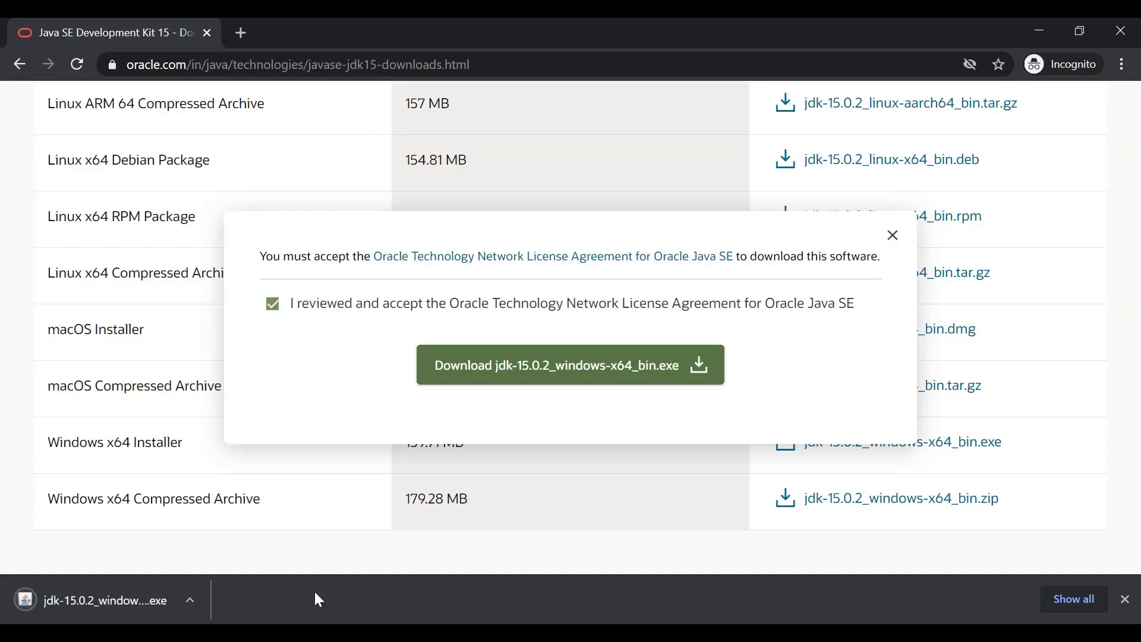
Show the downloaded JDK installer in its folder in File Explorer.
right_click(118, 595)
left_click(180, 553)
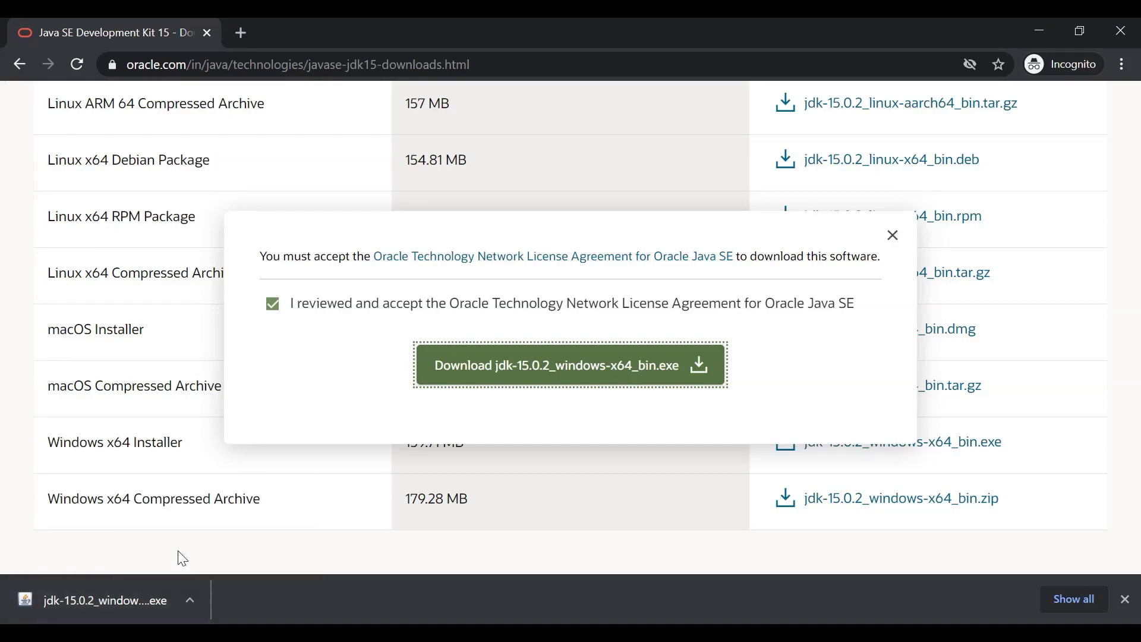
left_click(315, 257)
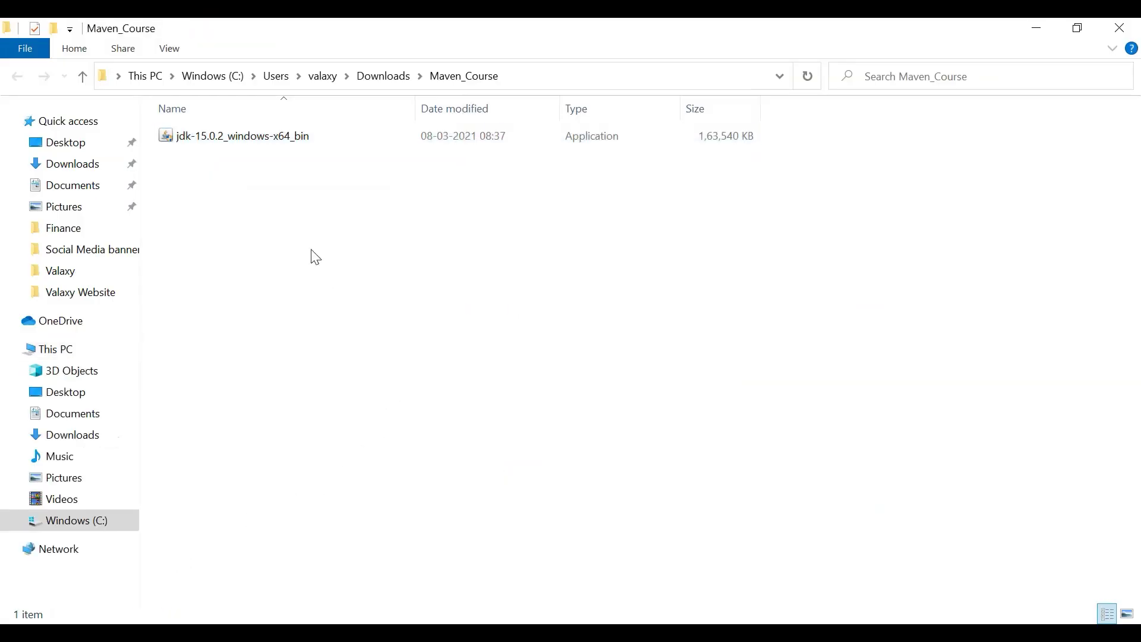
Run the jdk-15.0.2_windows-x64_bin installer and install the JDK into the default folder C:\Program Files\Java\jdk-15.0.2\.
double_click(267, 145)
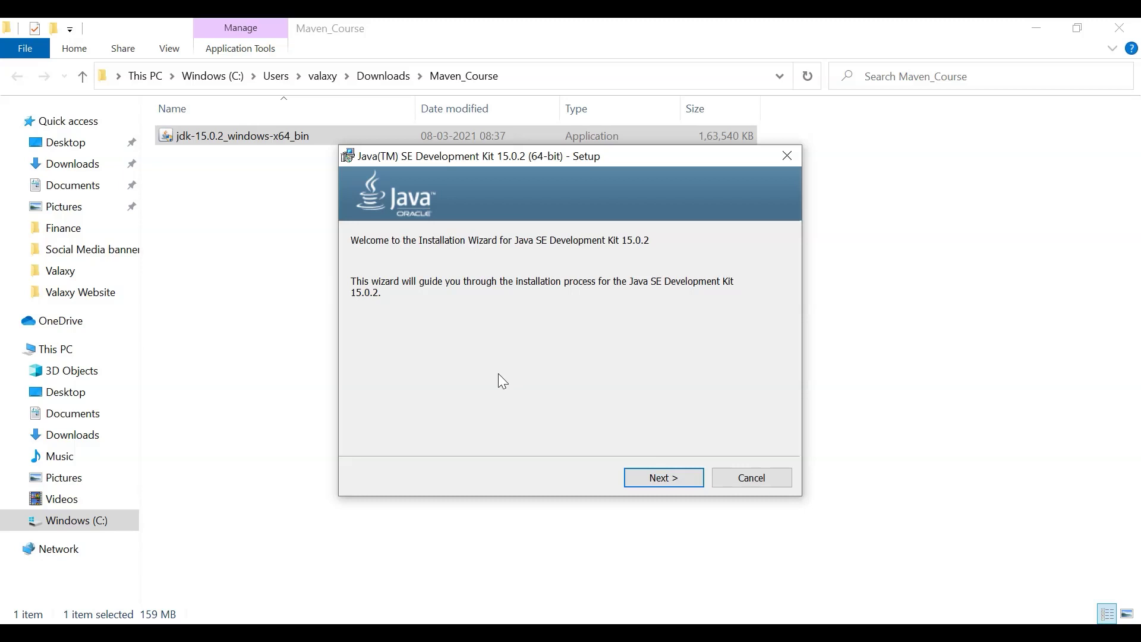
left_click(654, 481)
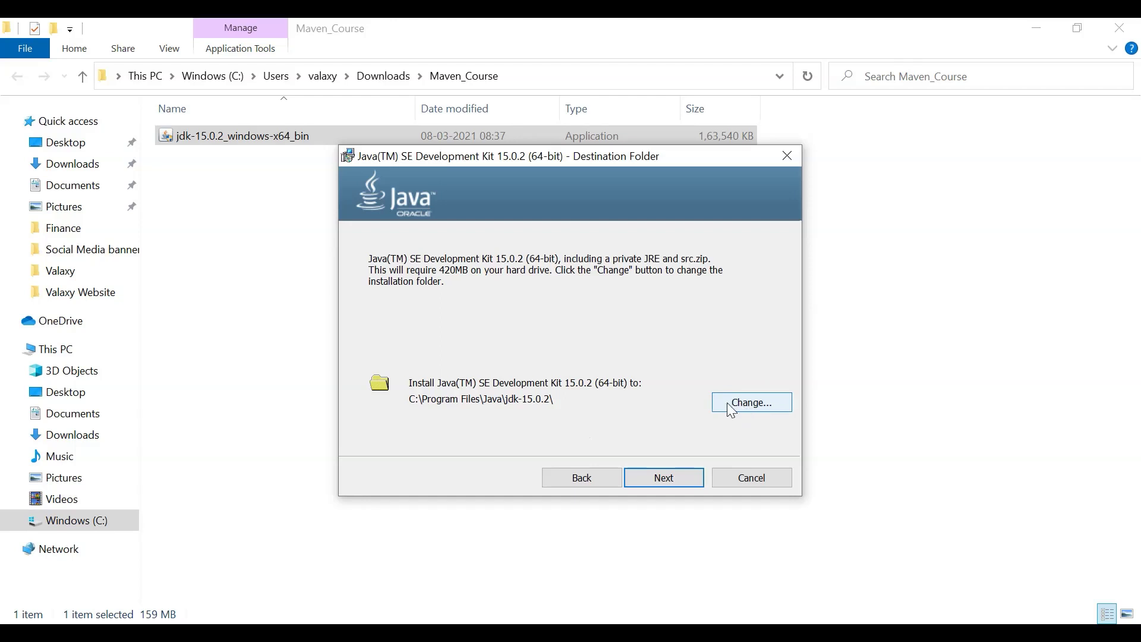
left_click(669, 477)
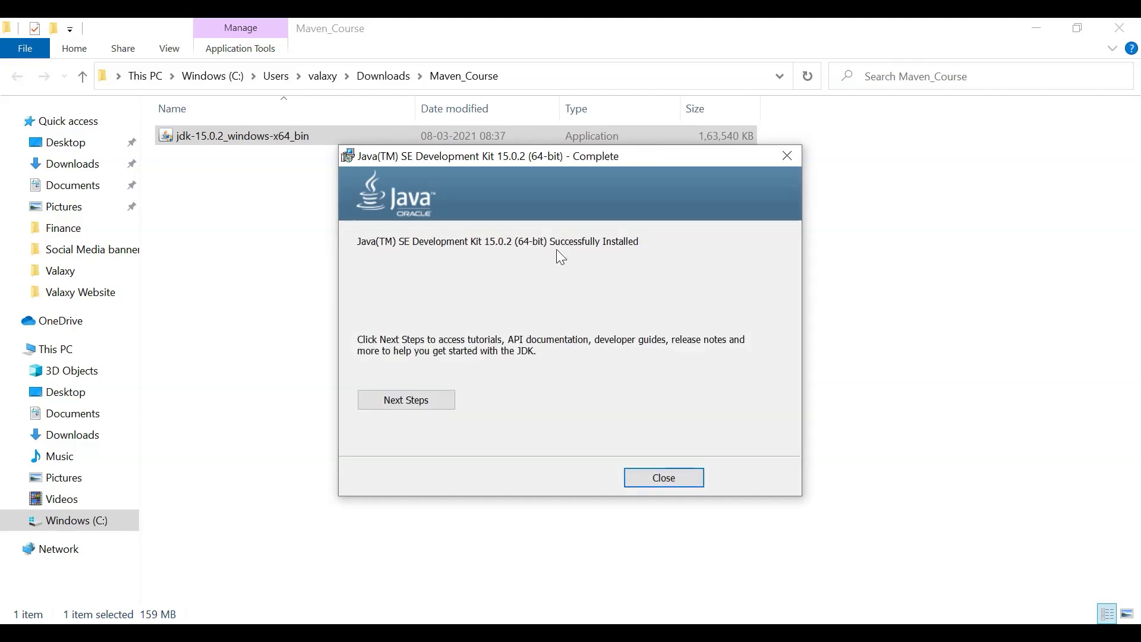
left_click(660, 477)
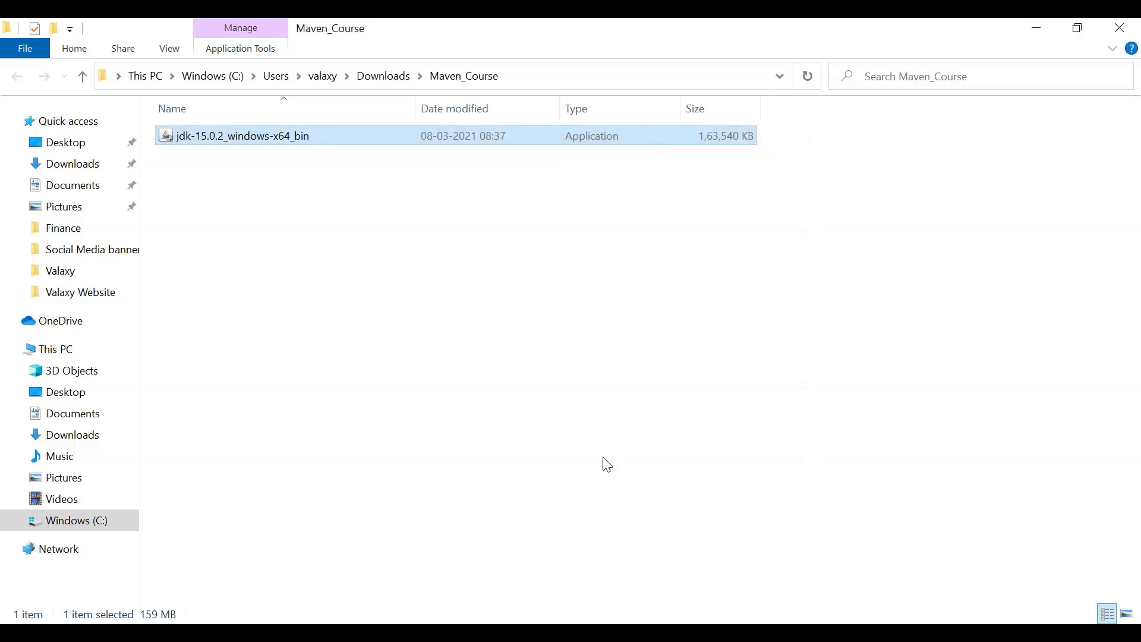
left_click(625, 406)
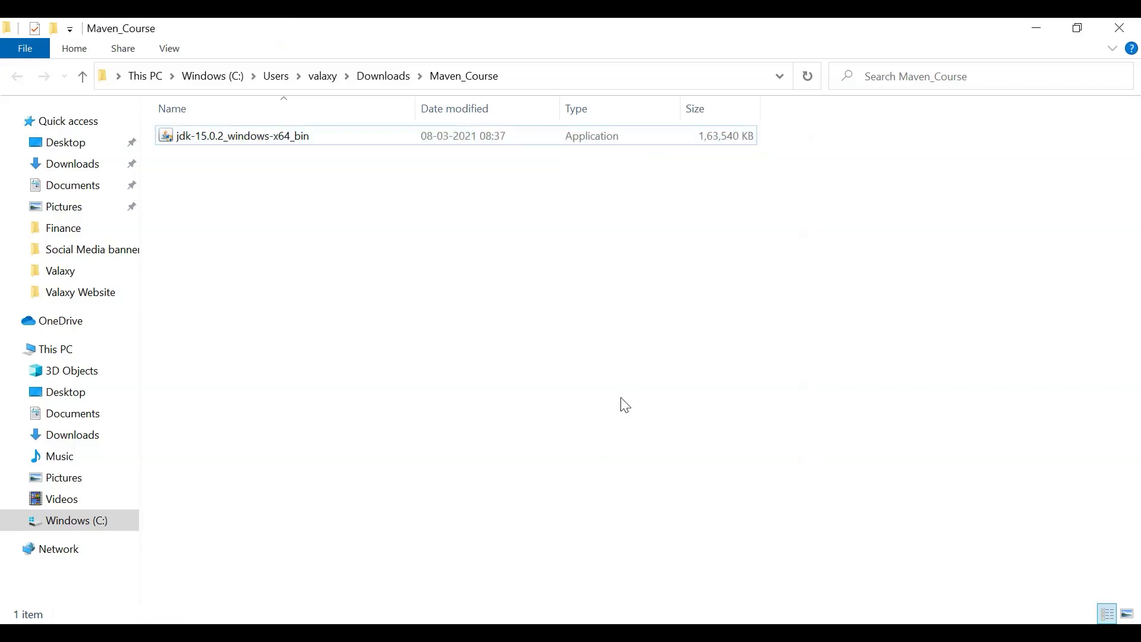
Browse to the JDK installation folder C:\Program Files\Java\jdk-15.0.2 to view its contents.
left_click(63, 352)
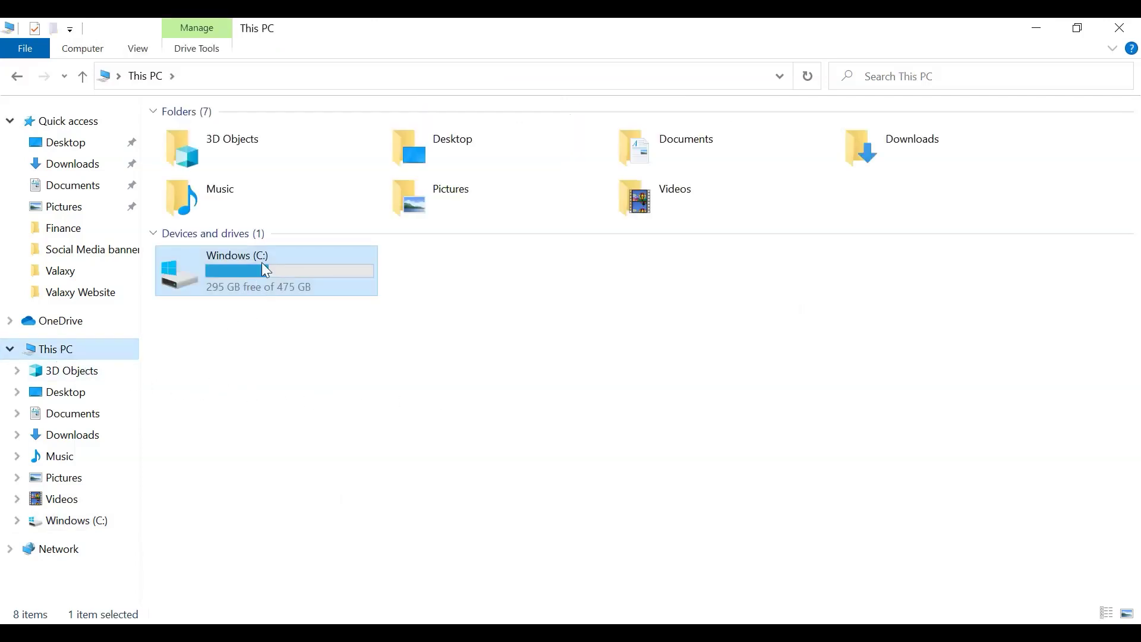
double_click(265, 271)
double_click(233, 140)
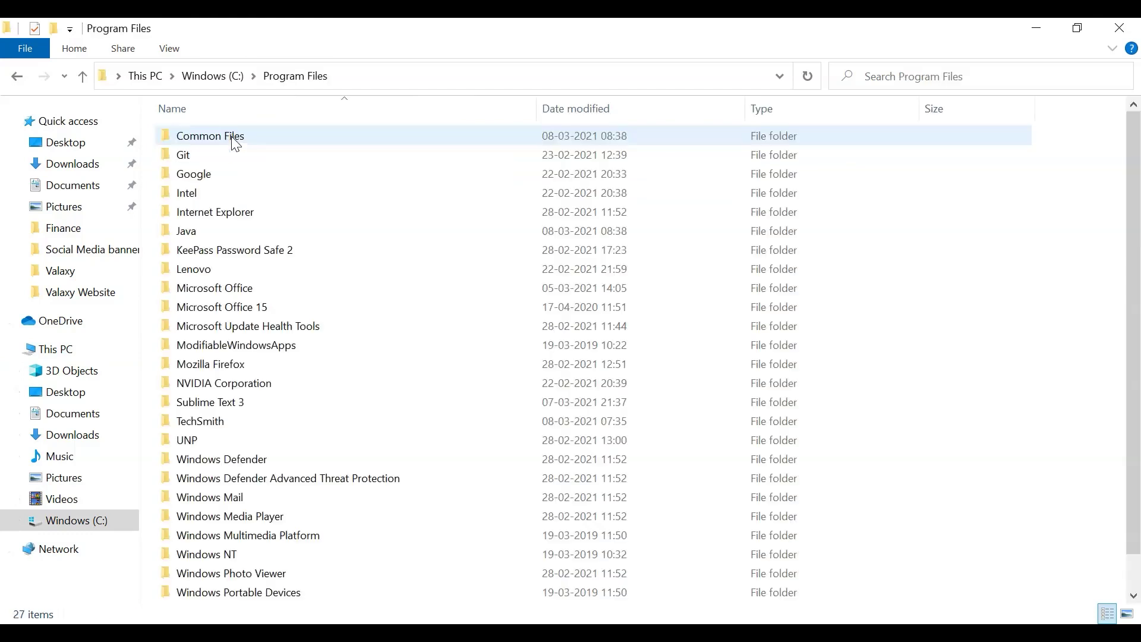
double_click(207, 230)
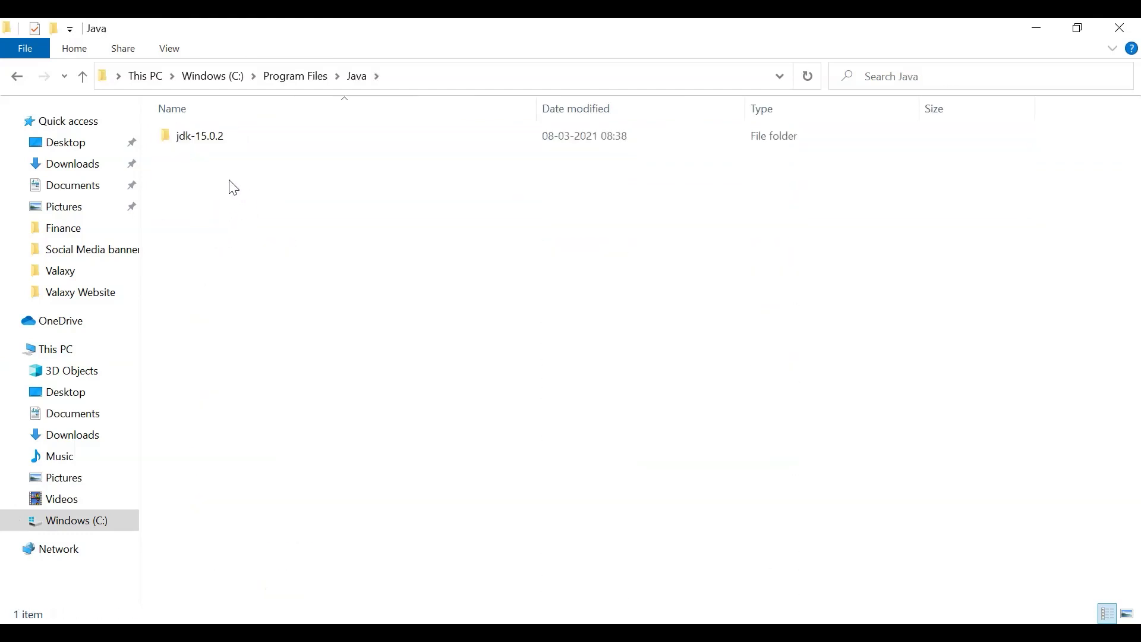
double_click(227, 143)
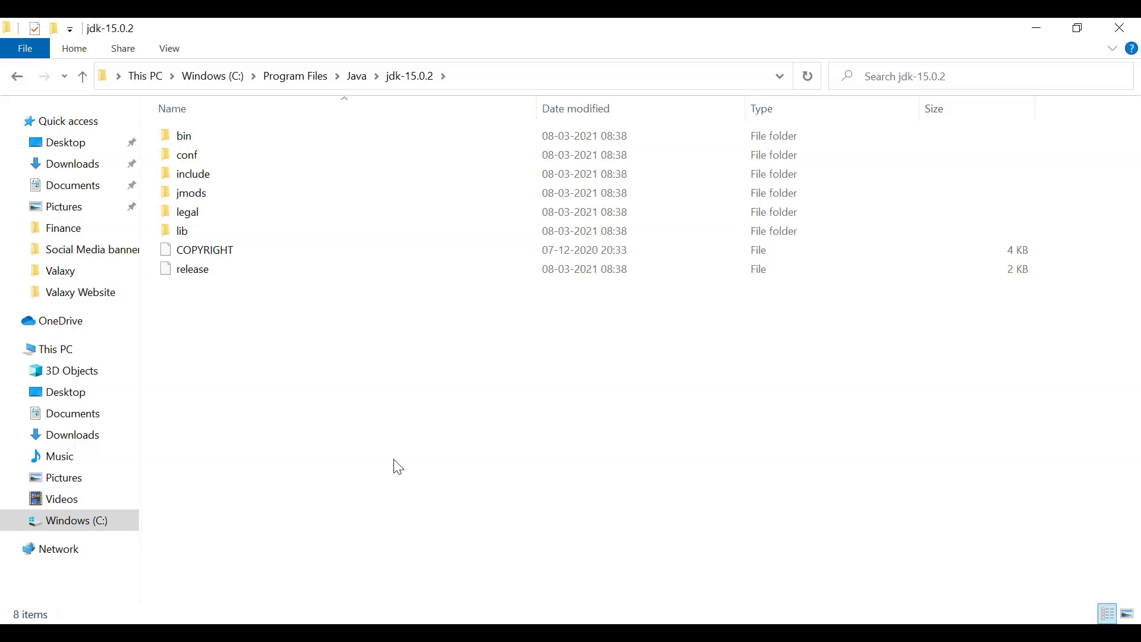
right_click(79, 353)
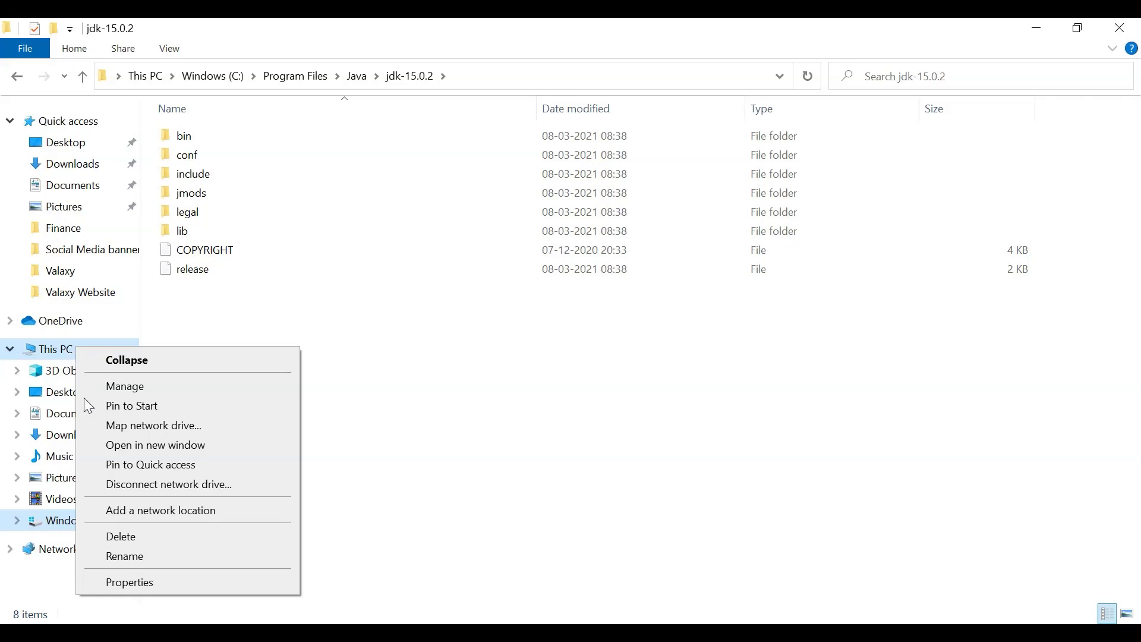
left_click(130, 584)
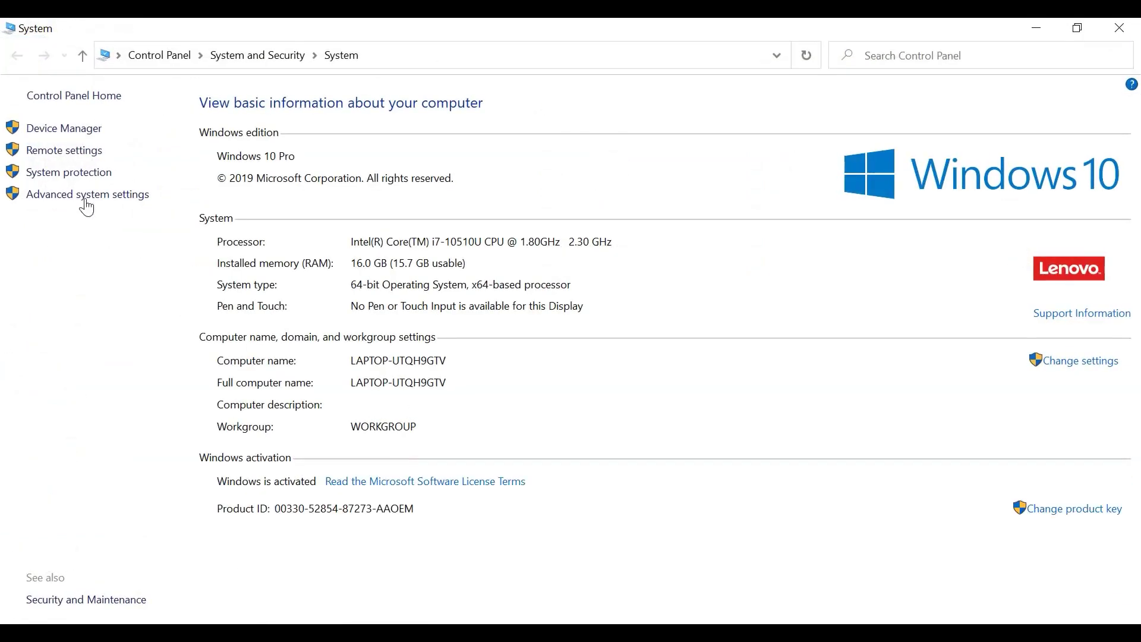
left_click(87, 199)
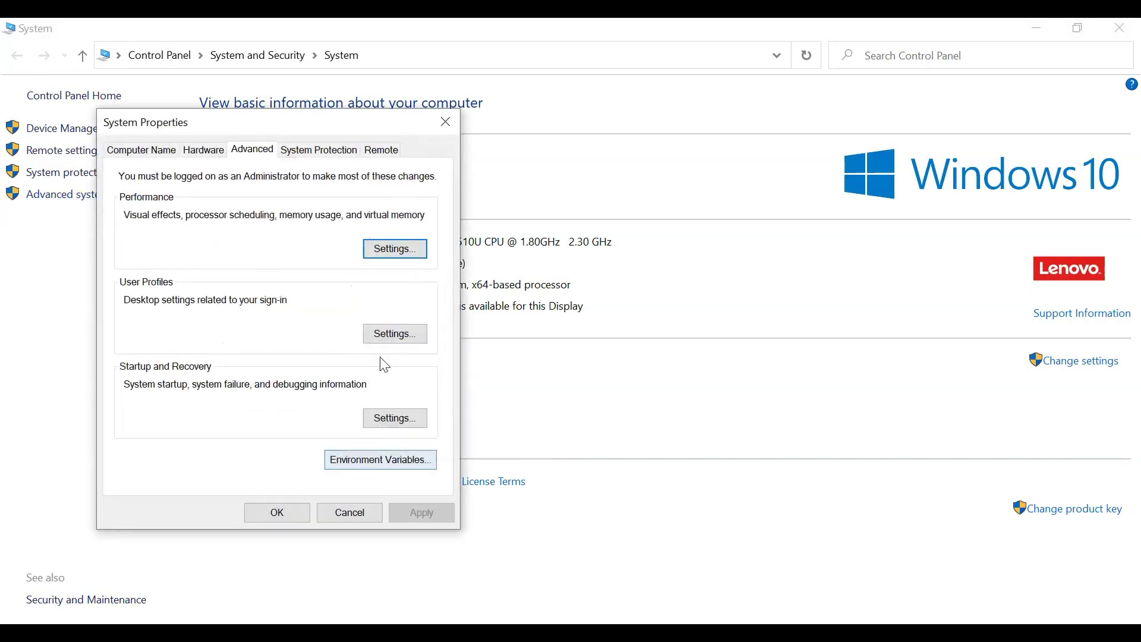
left_click(446, 122)
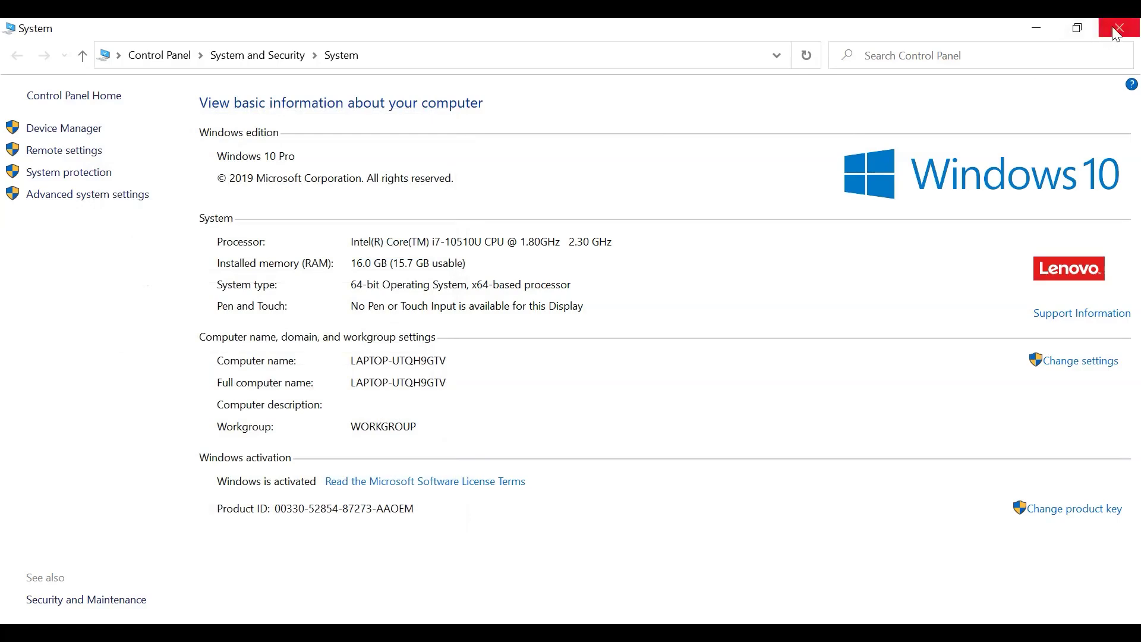
left_click(1118, 29)
Open the Environment Variables settings through Control Panel's System and Security, System and advanced system settings.
key("super+s")
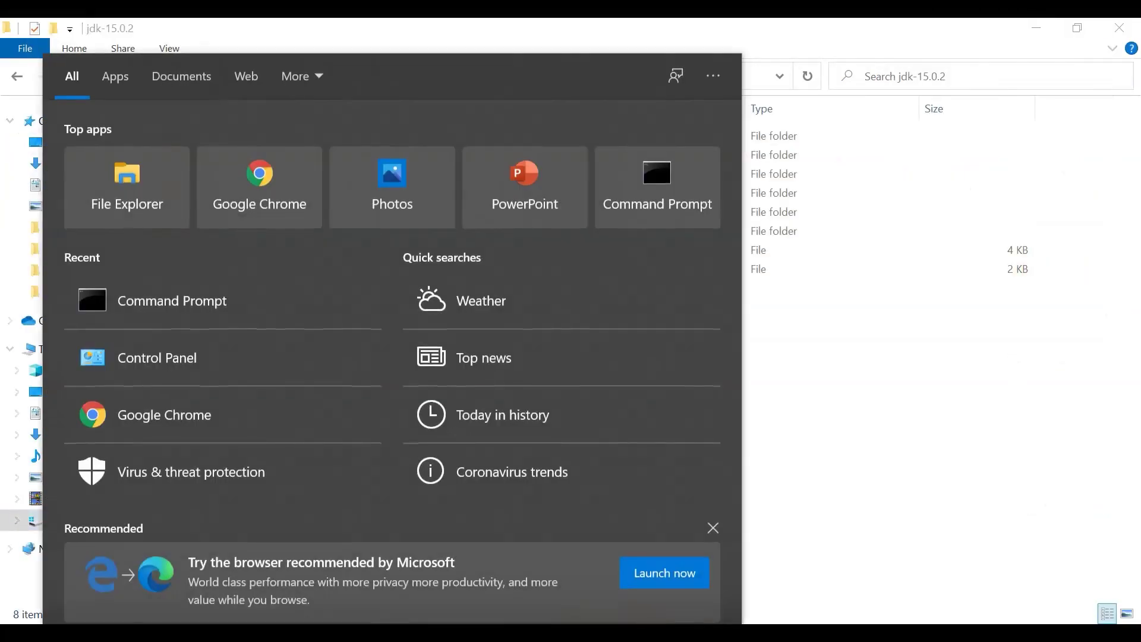
type("cont")
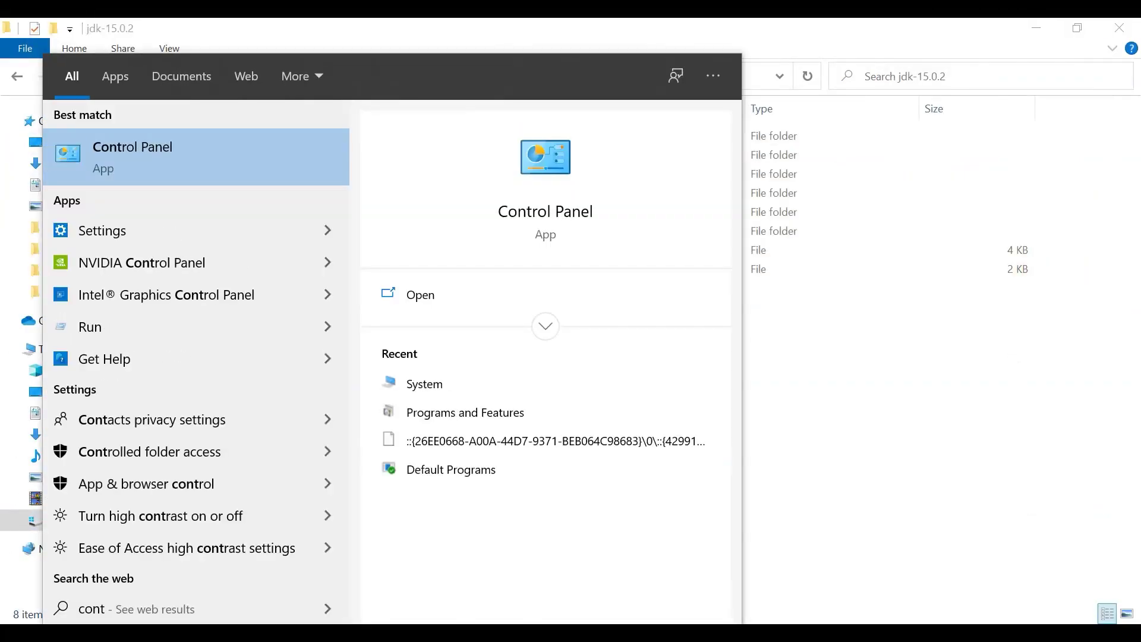
left_click(149, 156)
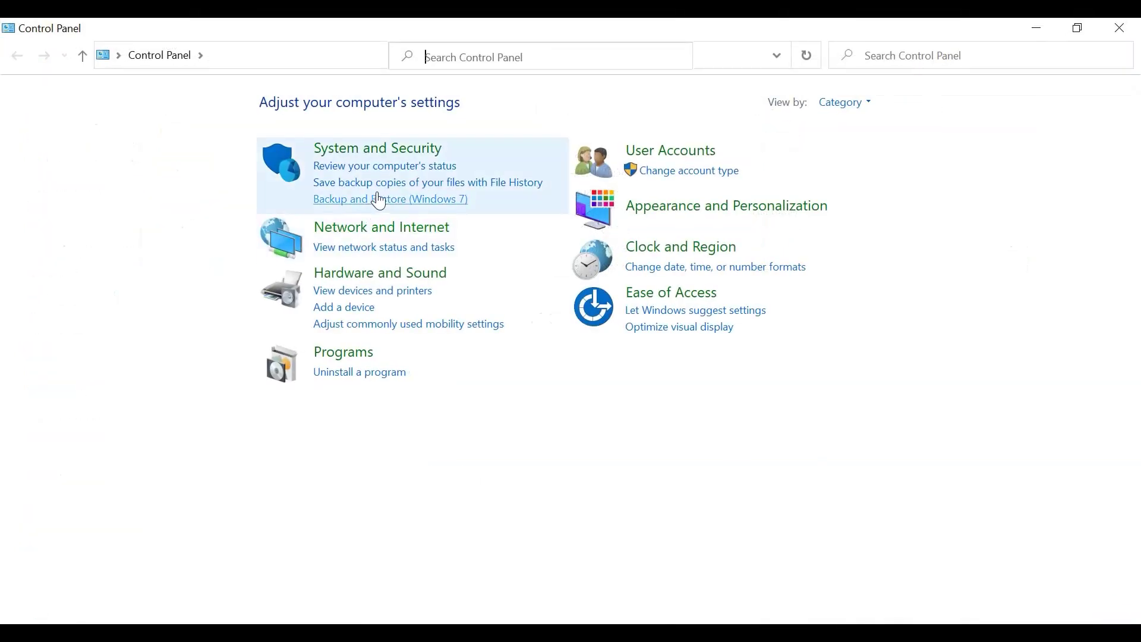
left_click(387, 153)
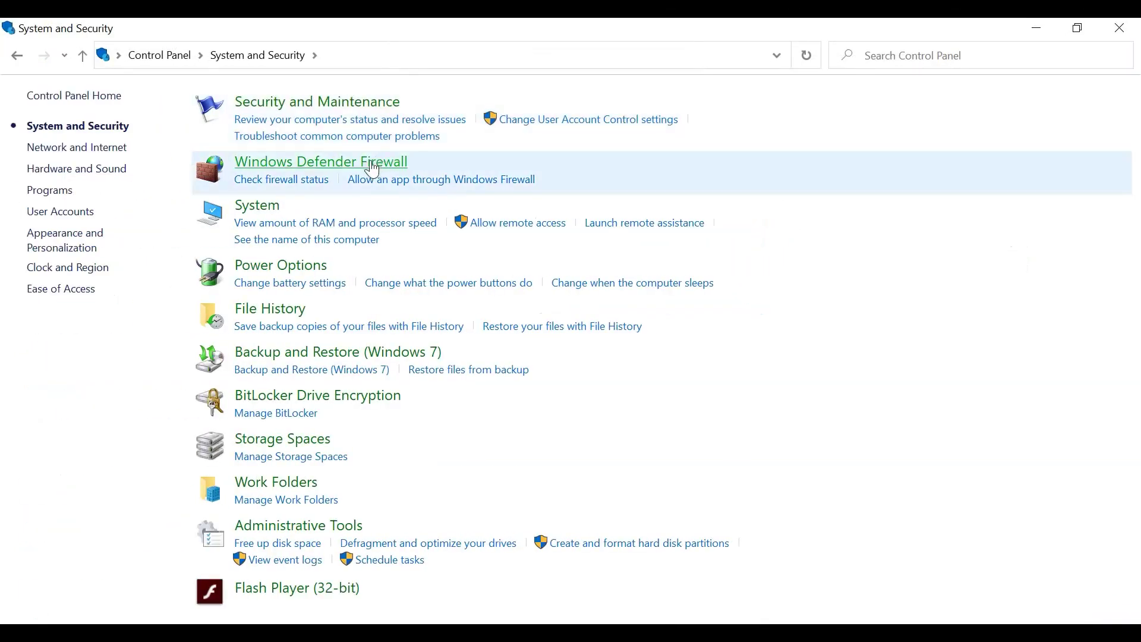
left_click(266, 213)
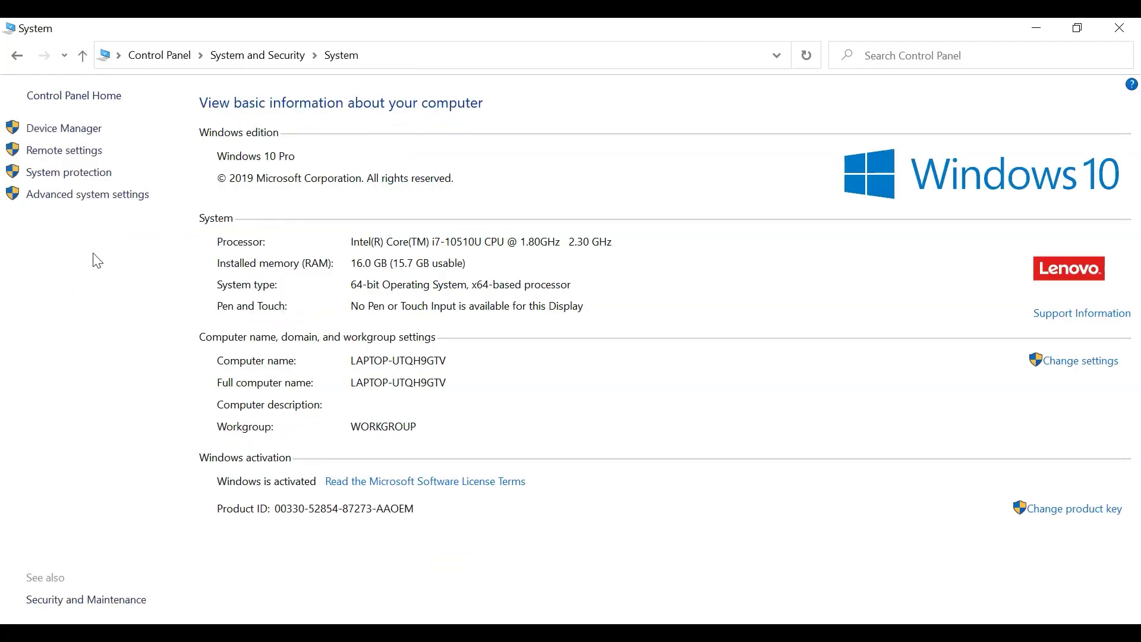
left_click(96, 196)
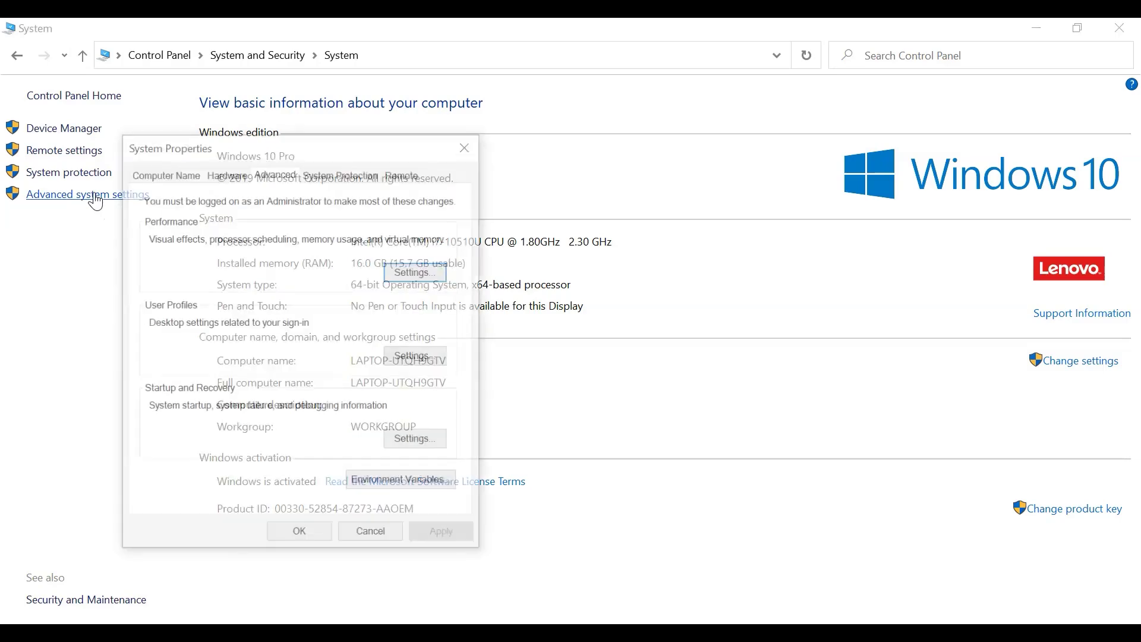
left_click(402, 483)
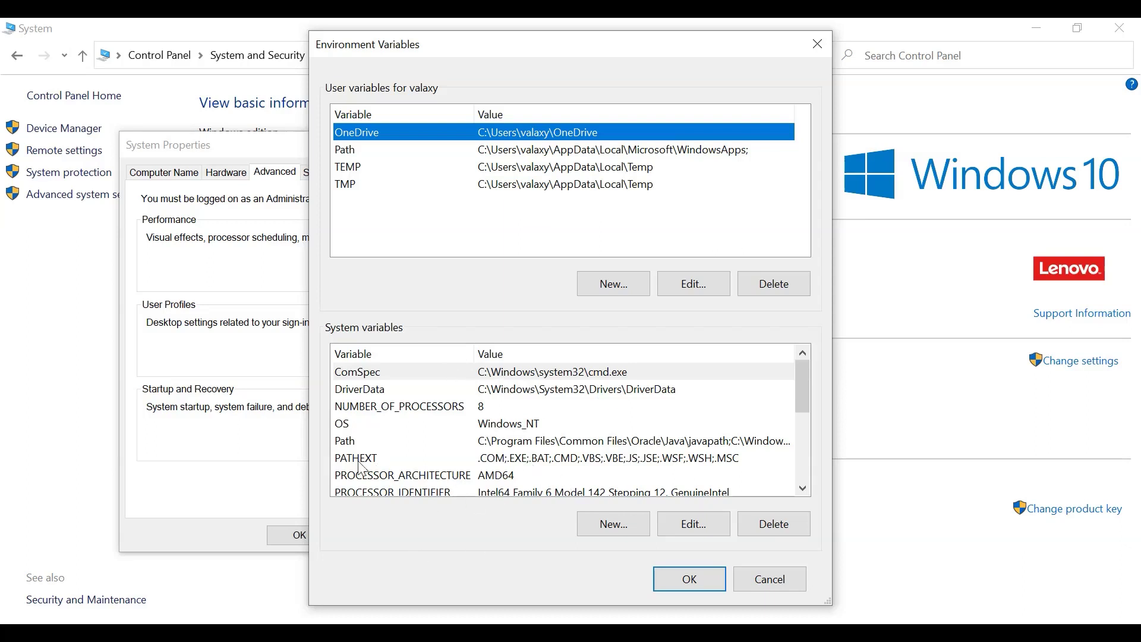
Open the system Path variable for editing and copy the JDK bin folder's path, C:\Program Files\Java\jdk-15.0.2\bin, from File Explorer.
left_click(488, 440)
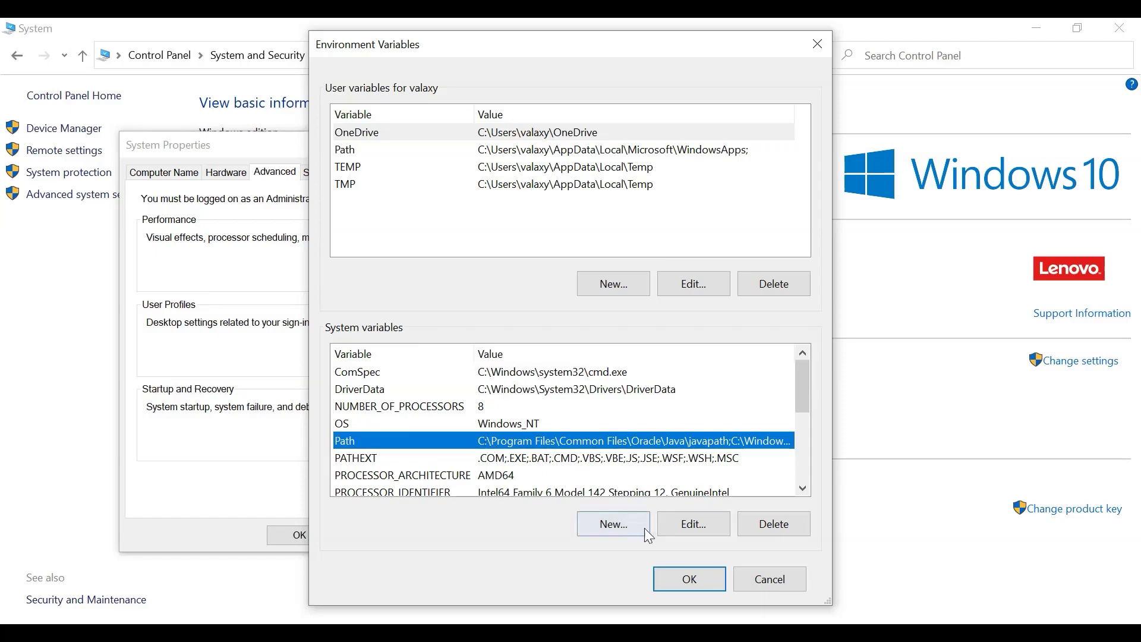
left_click(696, 526)
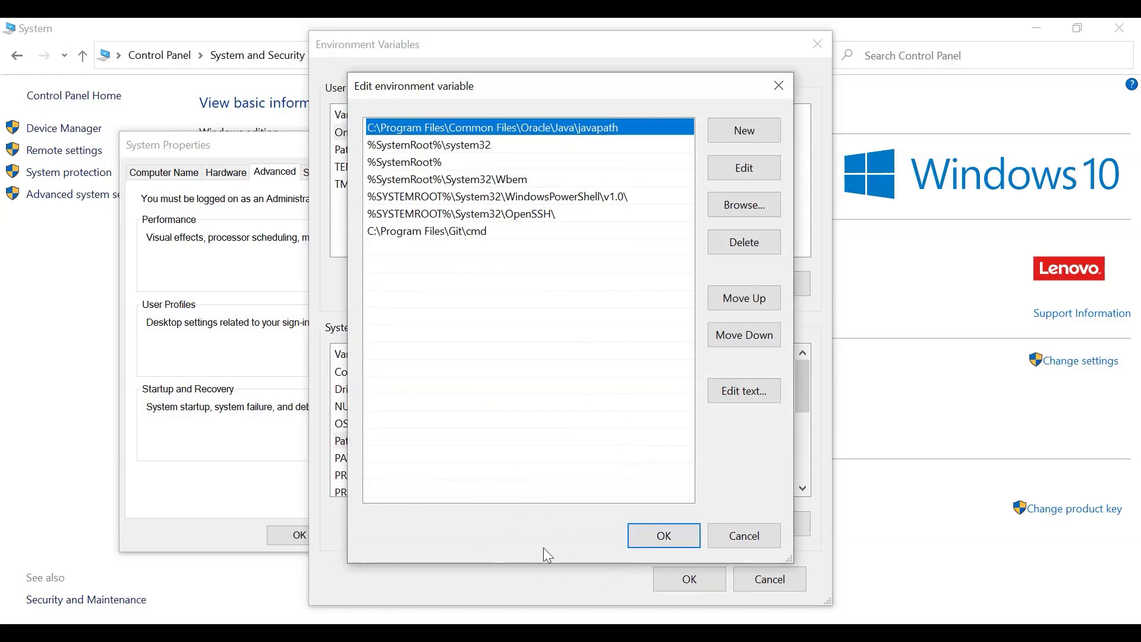
left_click(461, 632)
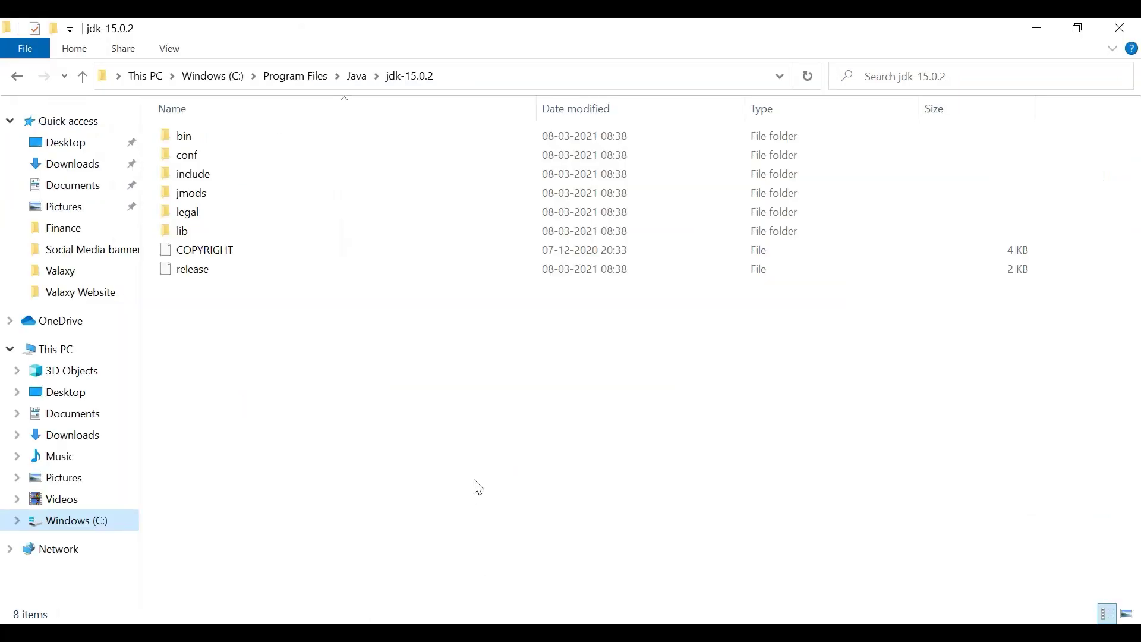
left_click(438, 79)
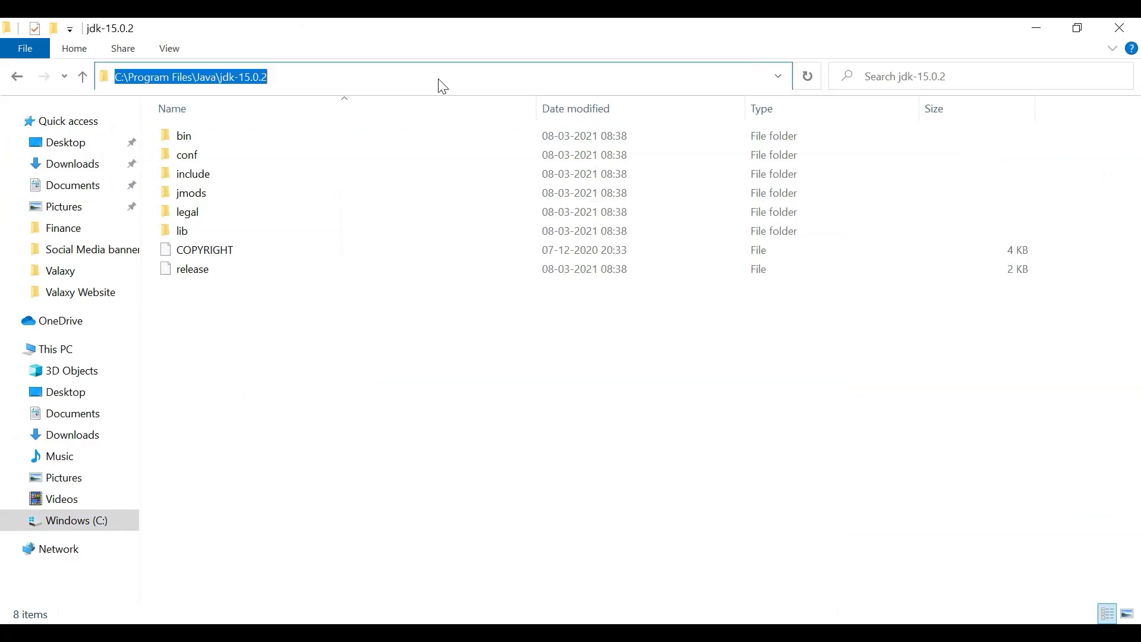
left_click(423, 364)
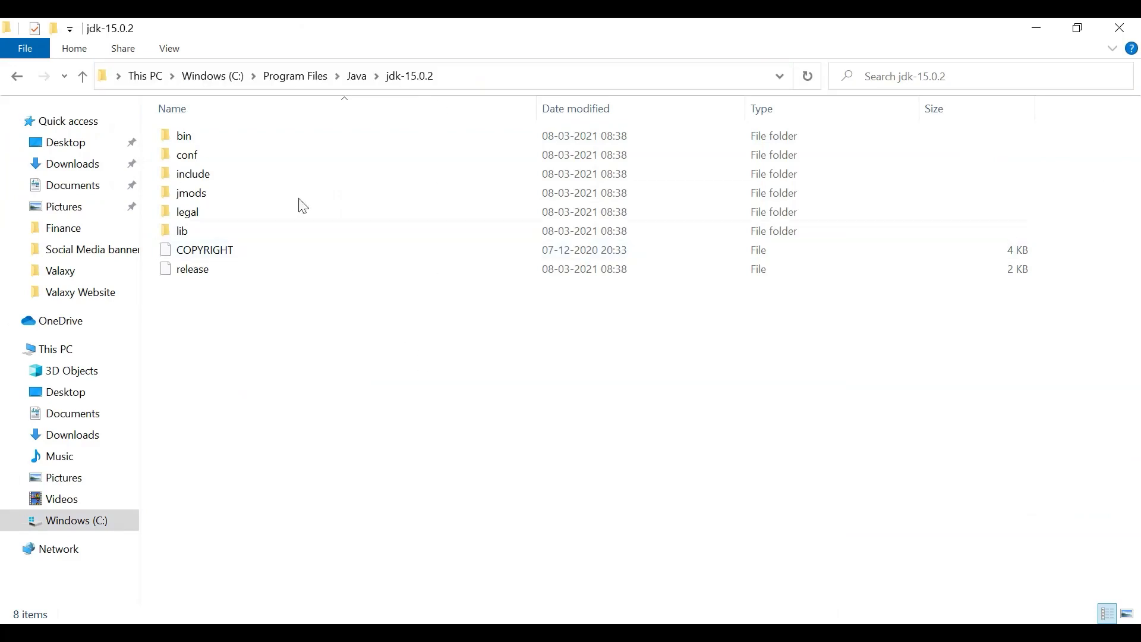
double_click(204, 140)
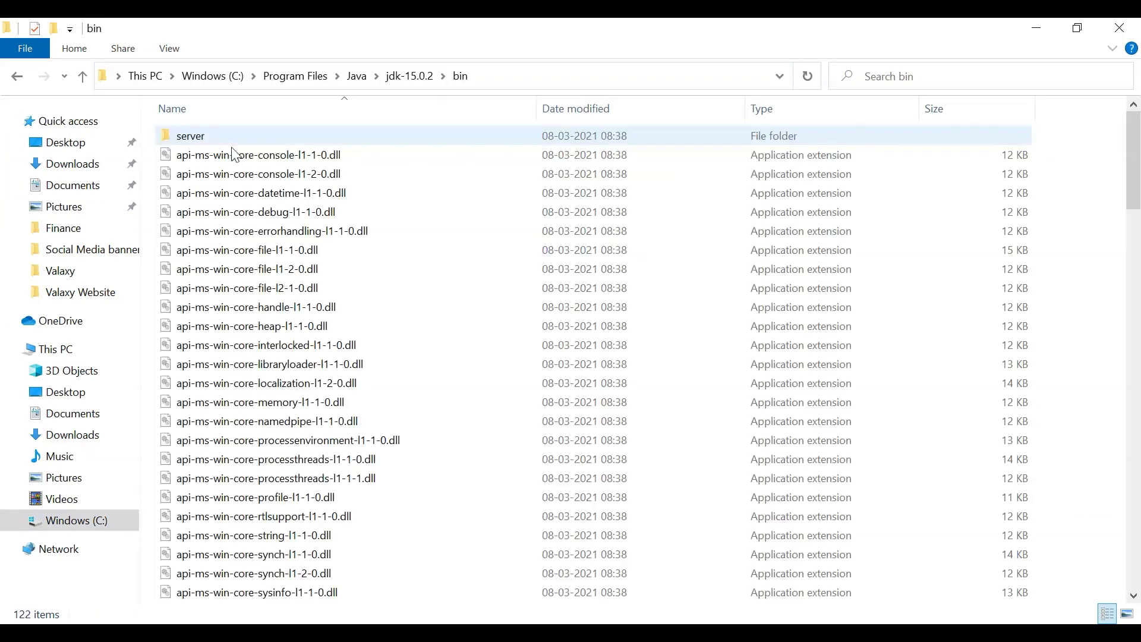
left_click(513, 85)
key("ctrl+c")
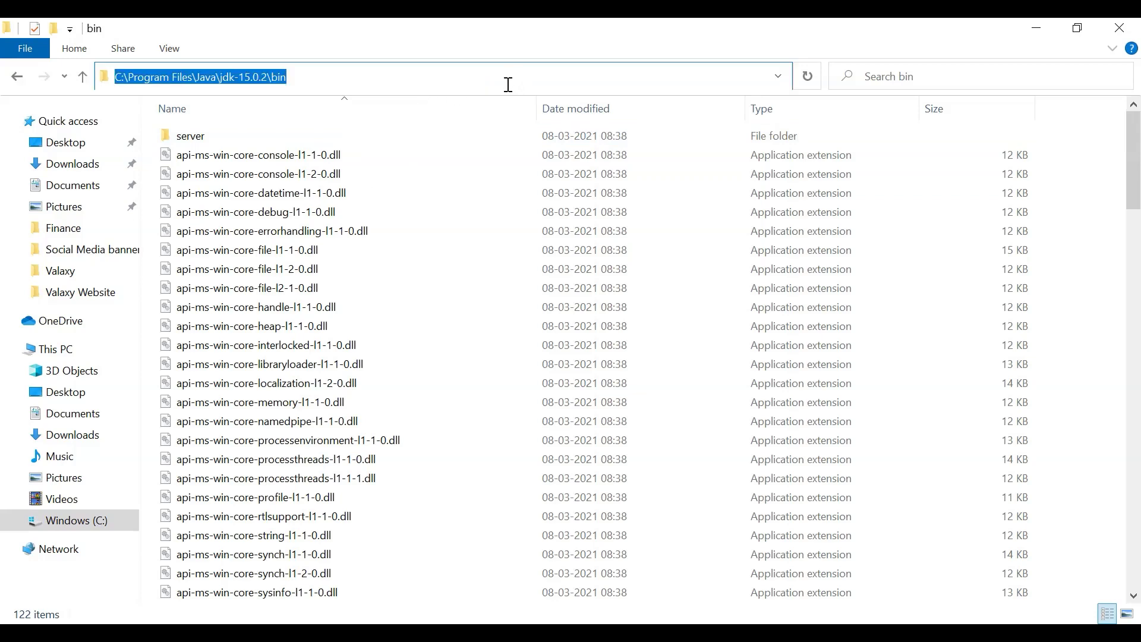
left_click(1037, 28)
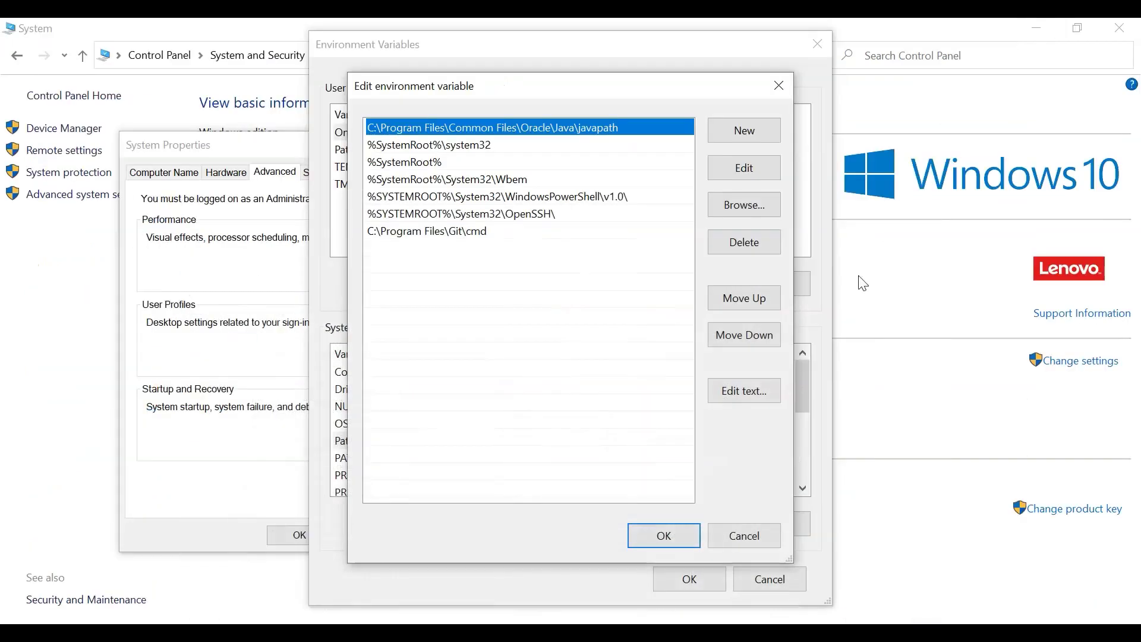
Add C:\Program Files\Java\jdk-15.0.2\bin as a new entry in the system Path variable and save the list.
left_click(758, 138)
key("ctrl+v")
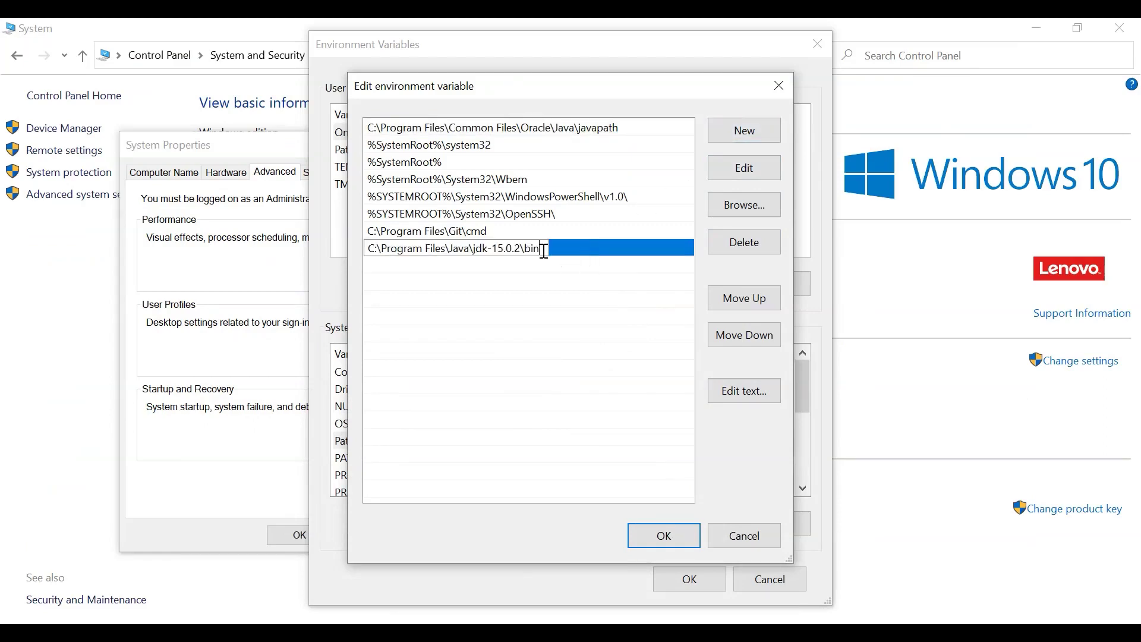
left_click(683, 537)
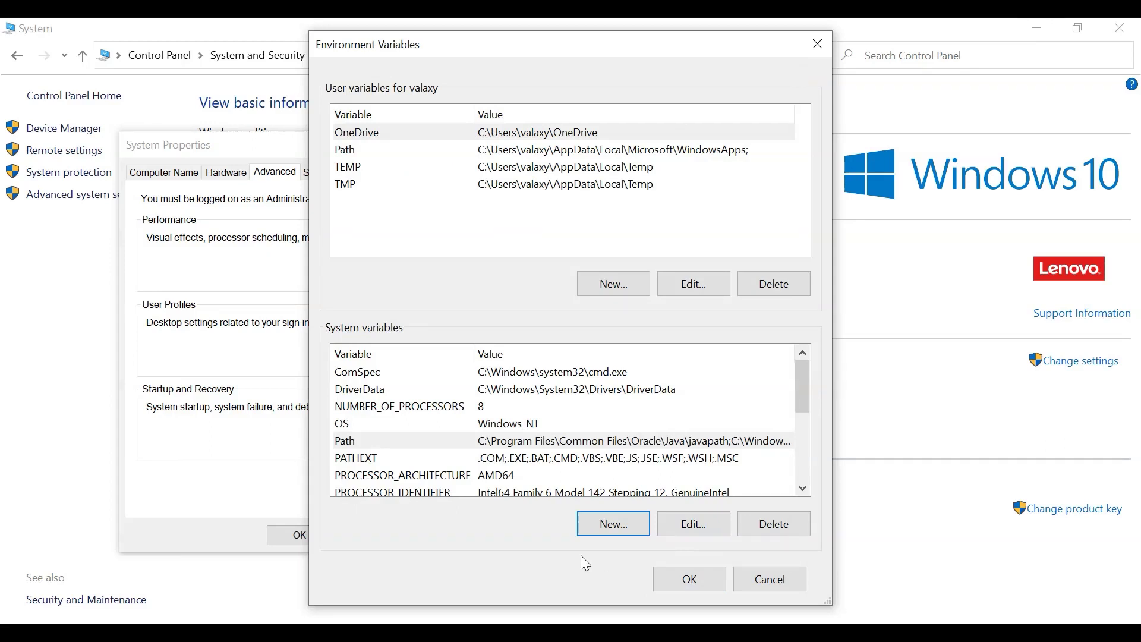
Create the system variable JAVA_HOME with the value C:\Program Files\Java\jdk-15.0.2 and confirm all open system settings dialogs.
left_click(611, 523)
type("JAVA_HOME")
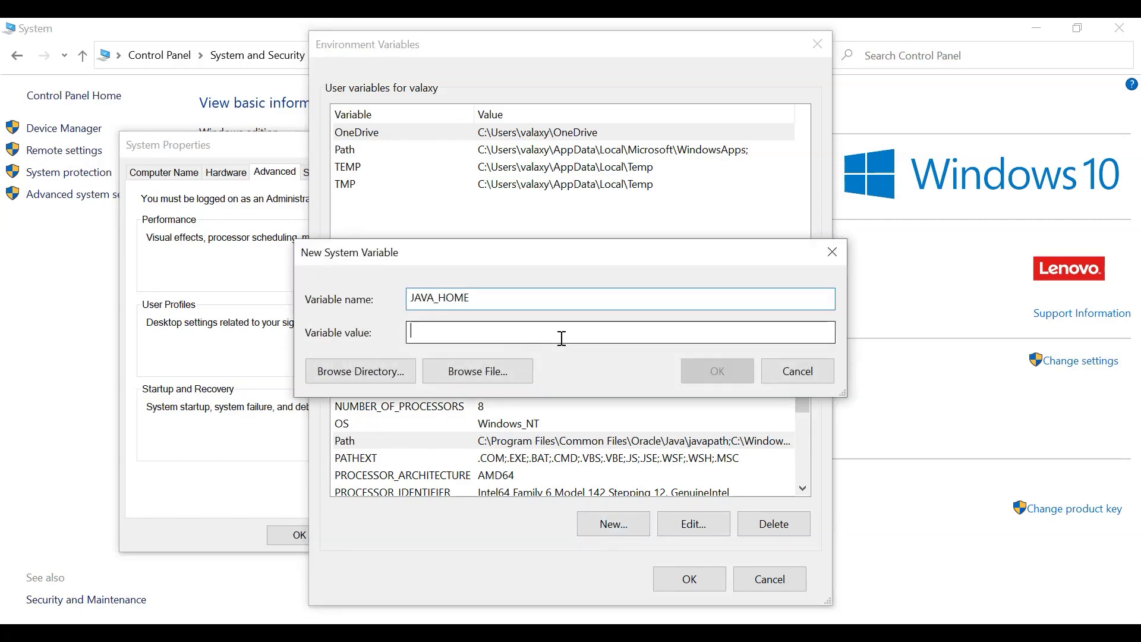
key("ctrl+v")
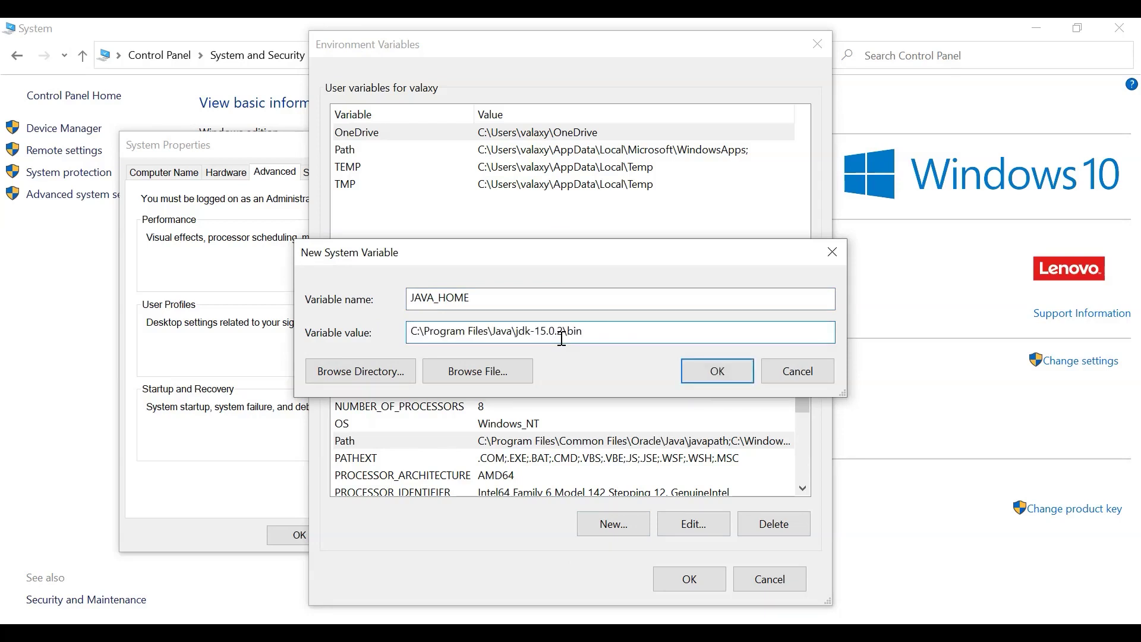
key("Delete")
key("Delete")
key("Delete")
key("Delete")
left_click(707, 377)
left_click(714, 588)
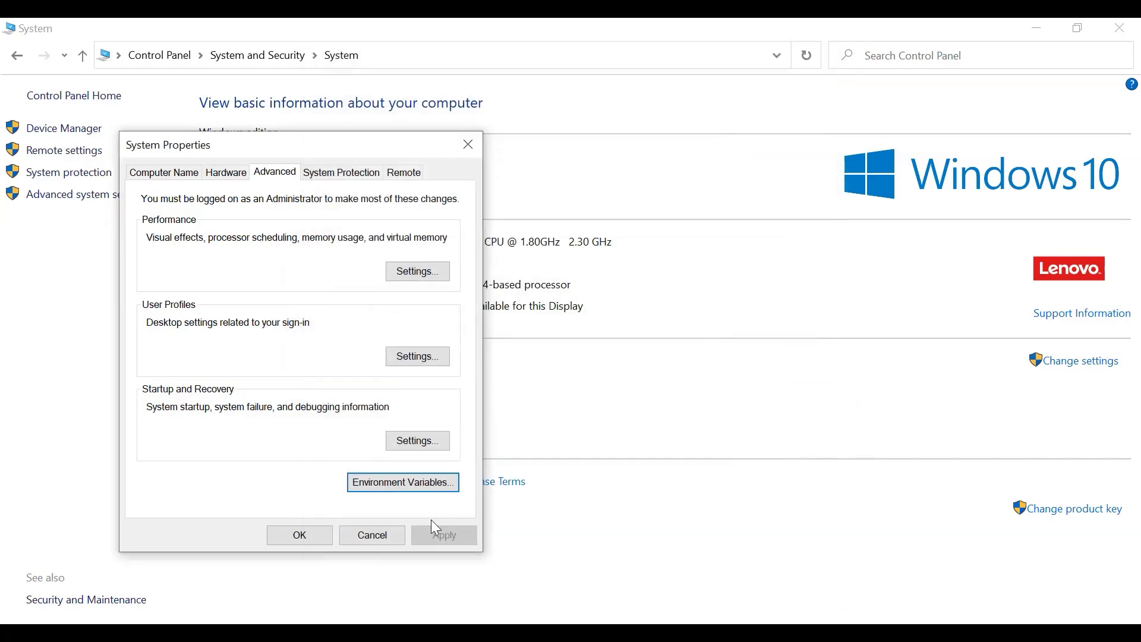
left_click(300, 536)
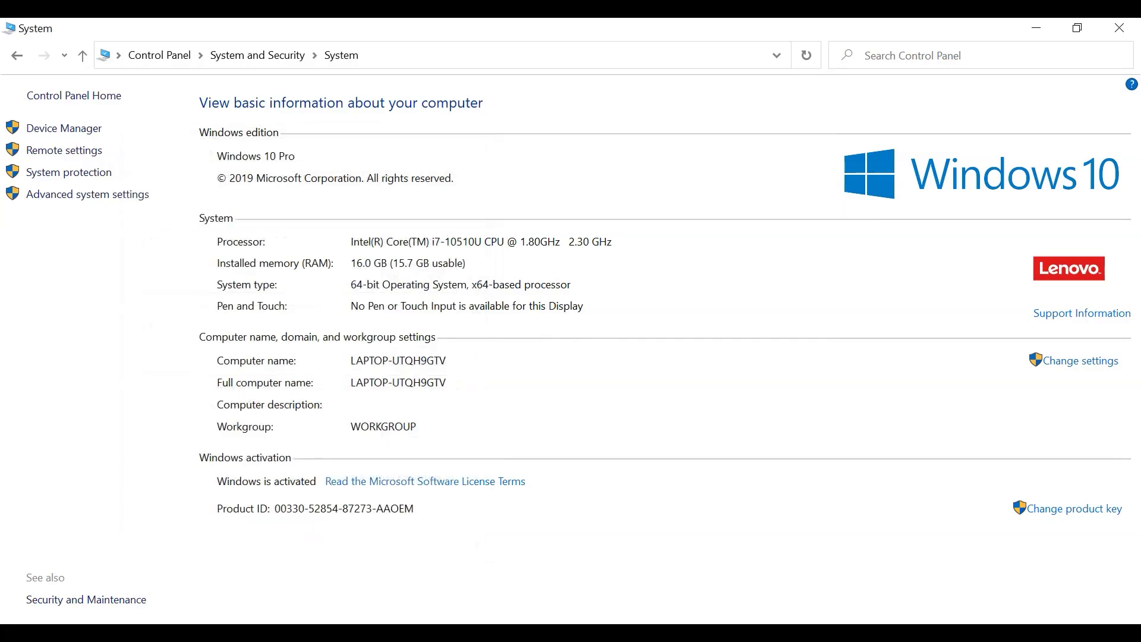
Open Command Prompt and check the installed Java version with java -version.
left_click(172, 633)
type("c")
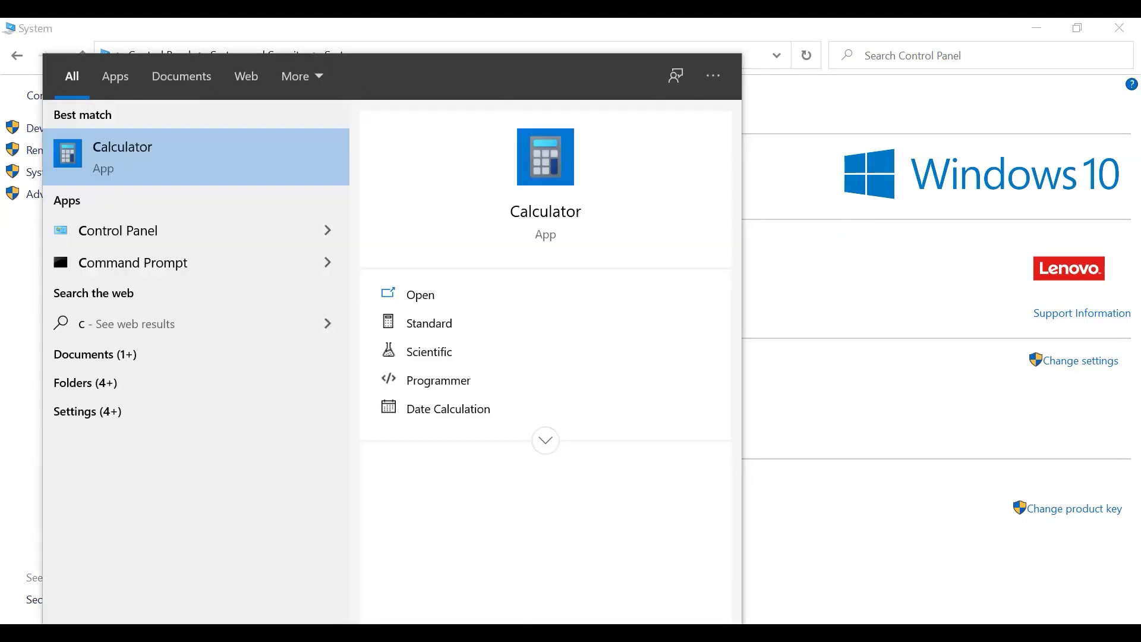
type("md")
key("Return")
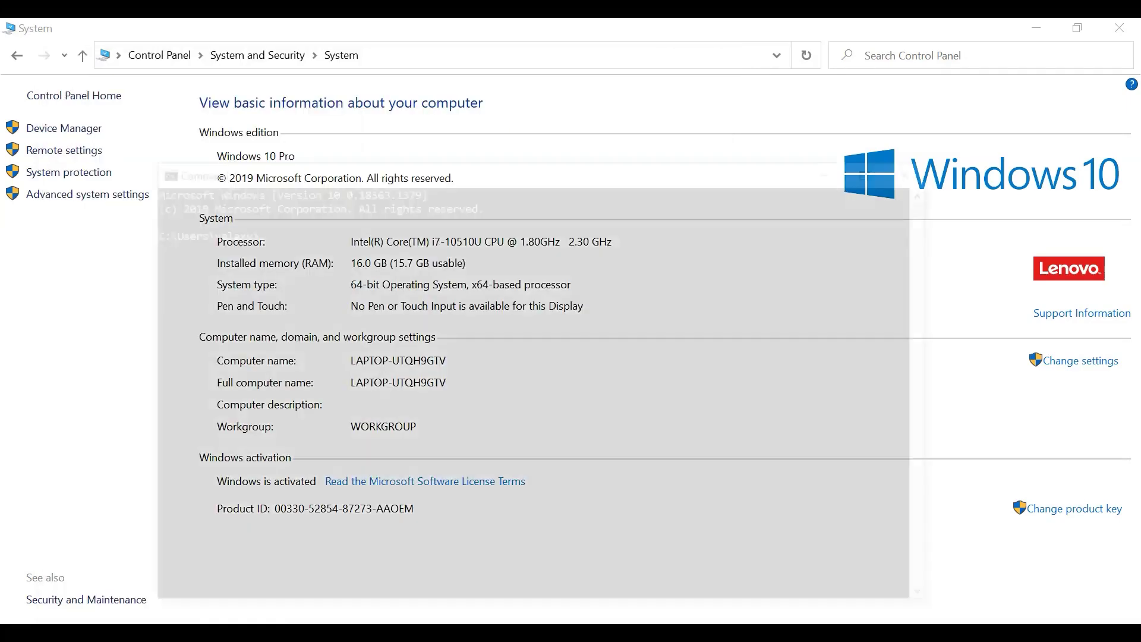
type("java -v")
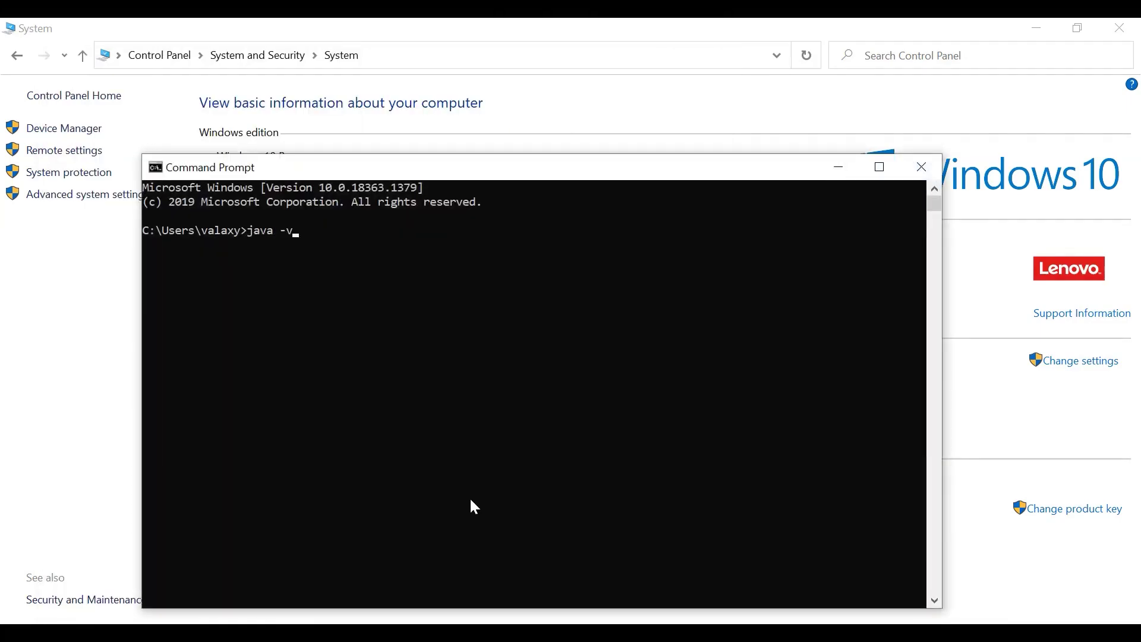
type("ersion")
key("Return")
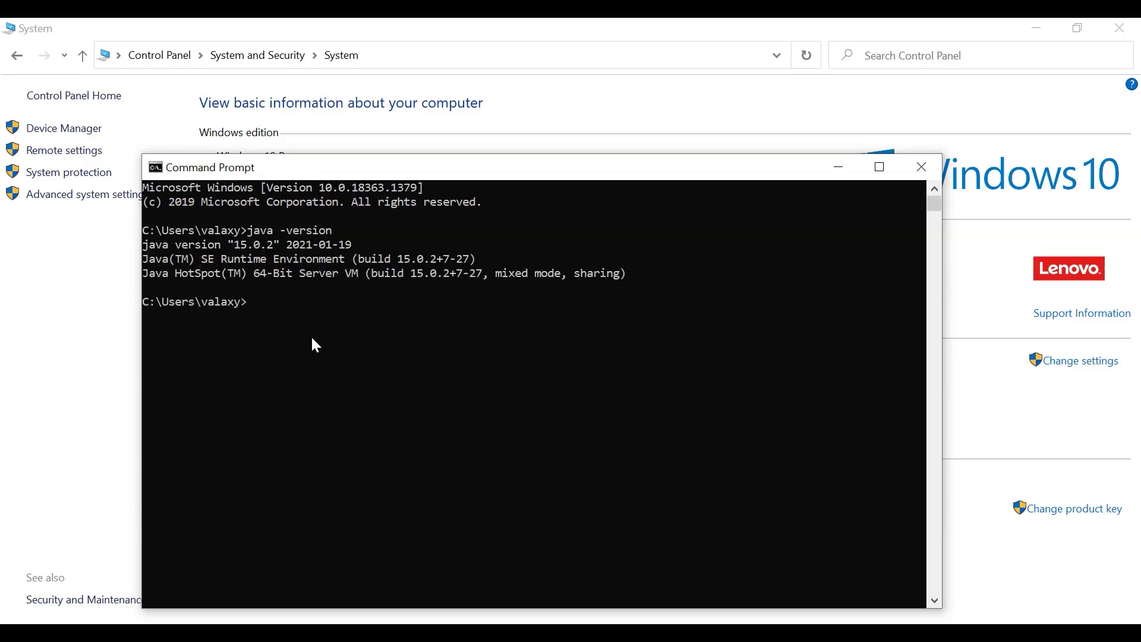
Run javac in Command Prompt and look through the compiler's usage options.
type("javac")
key("Return")
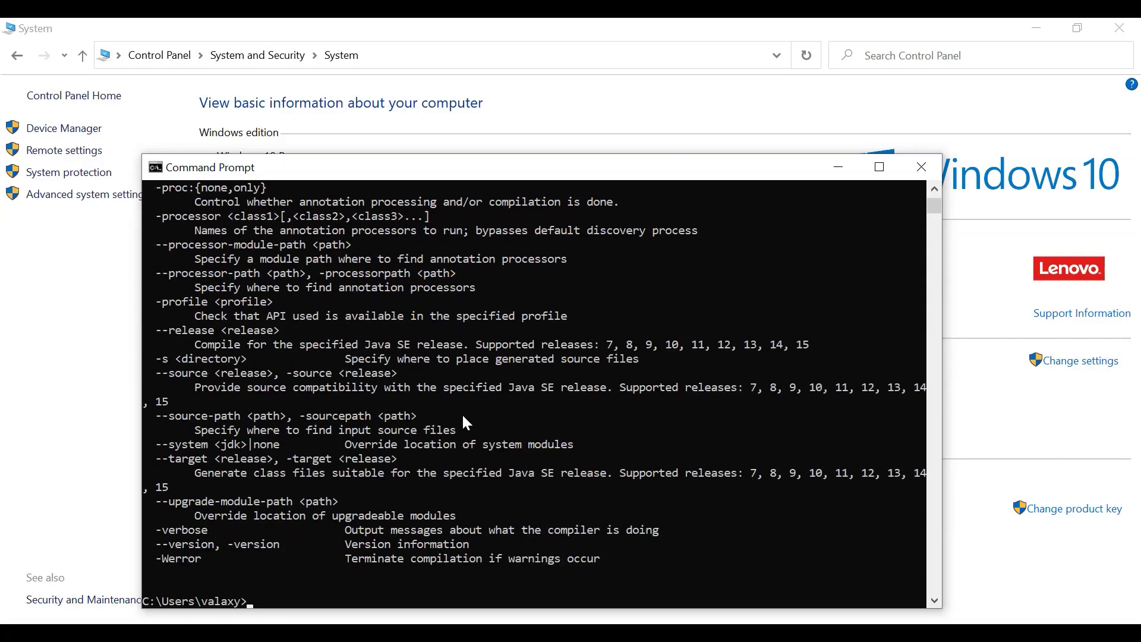
scroll(462, 416, "up", 7)
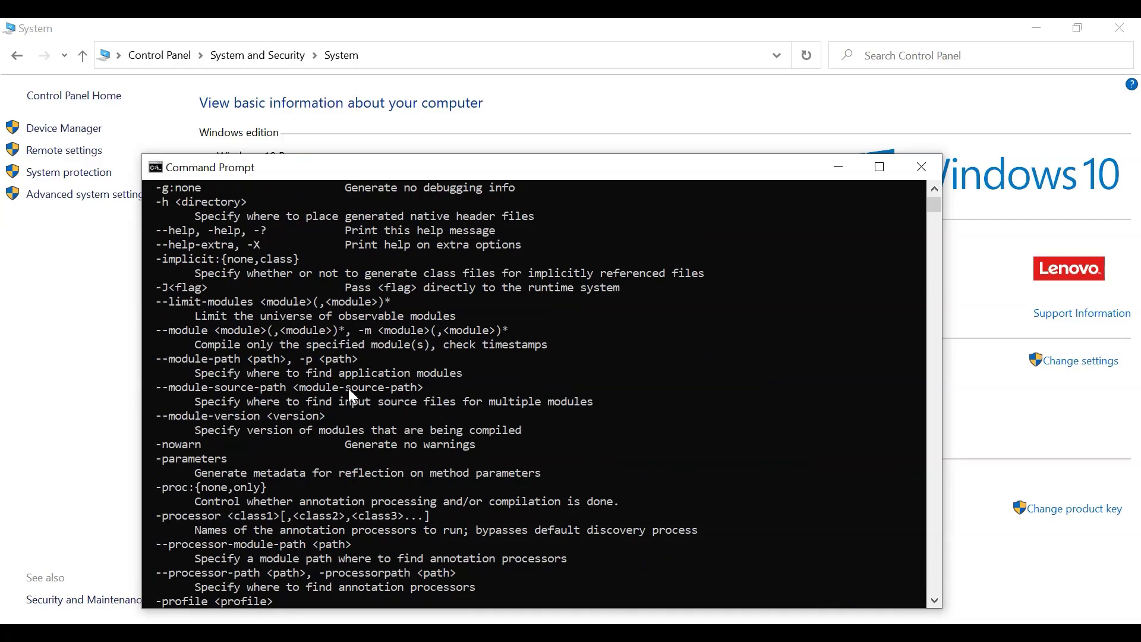
scroll(348, 388, "down", 7)
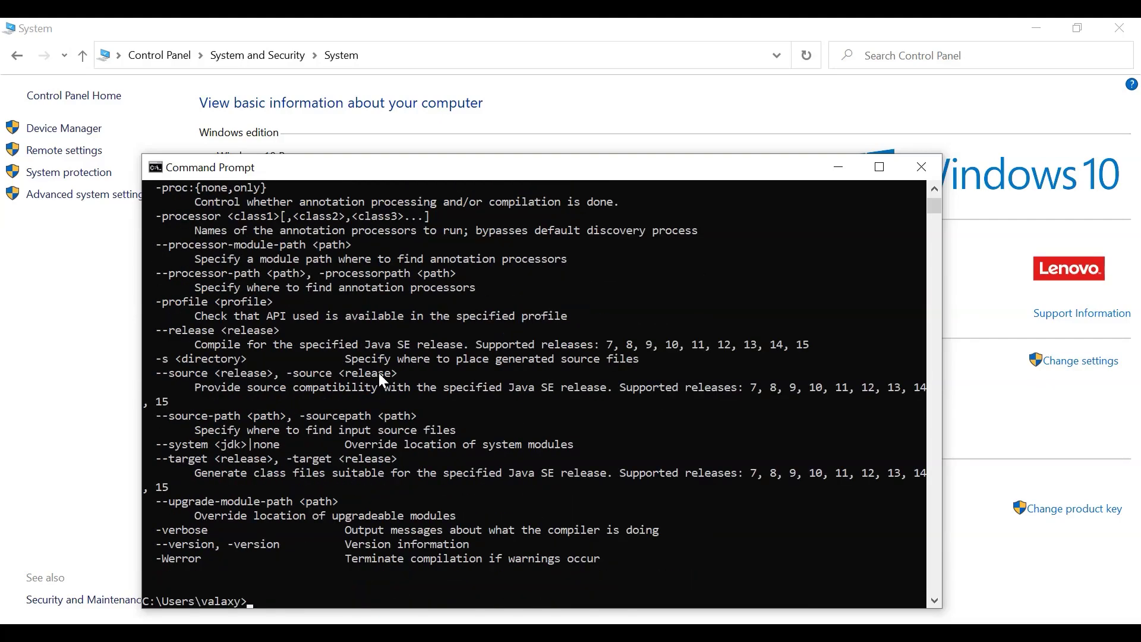